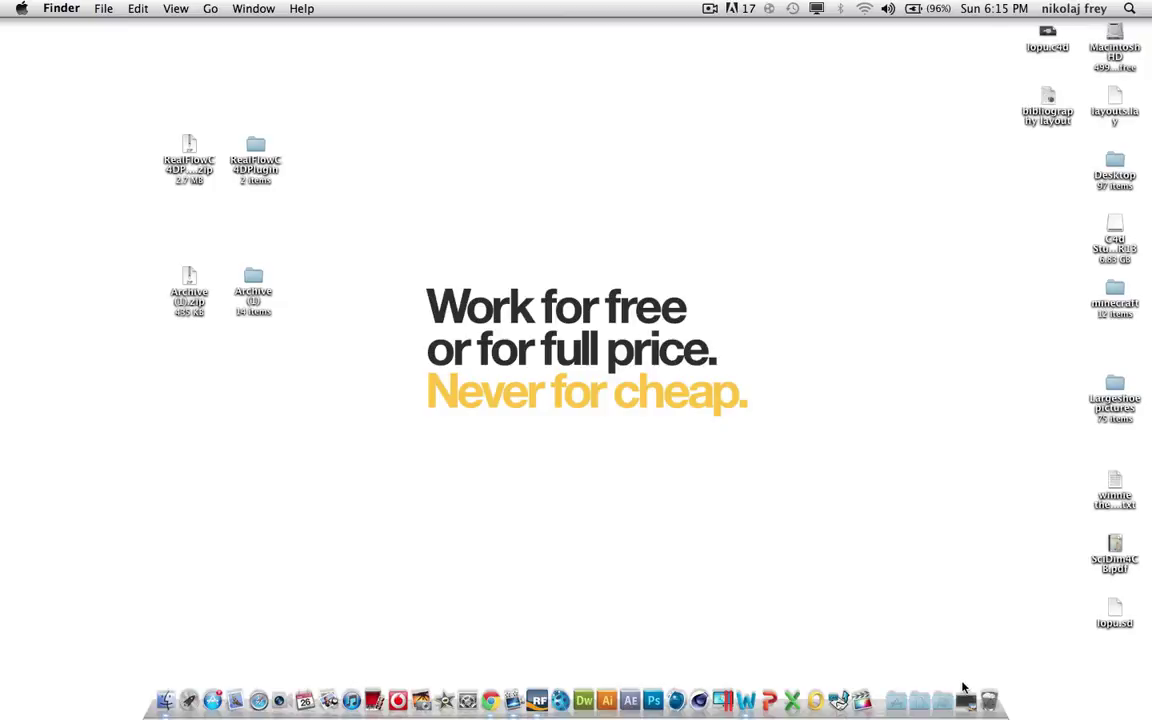
Switch to the RealFlow scene and delete the existing k_Collision01 daemon.
{"action": "left_click", "coordinate": [966, 692]}
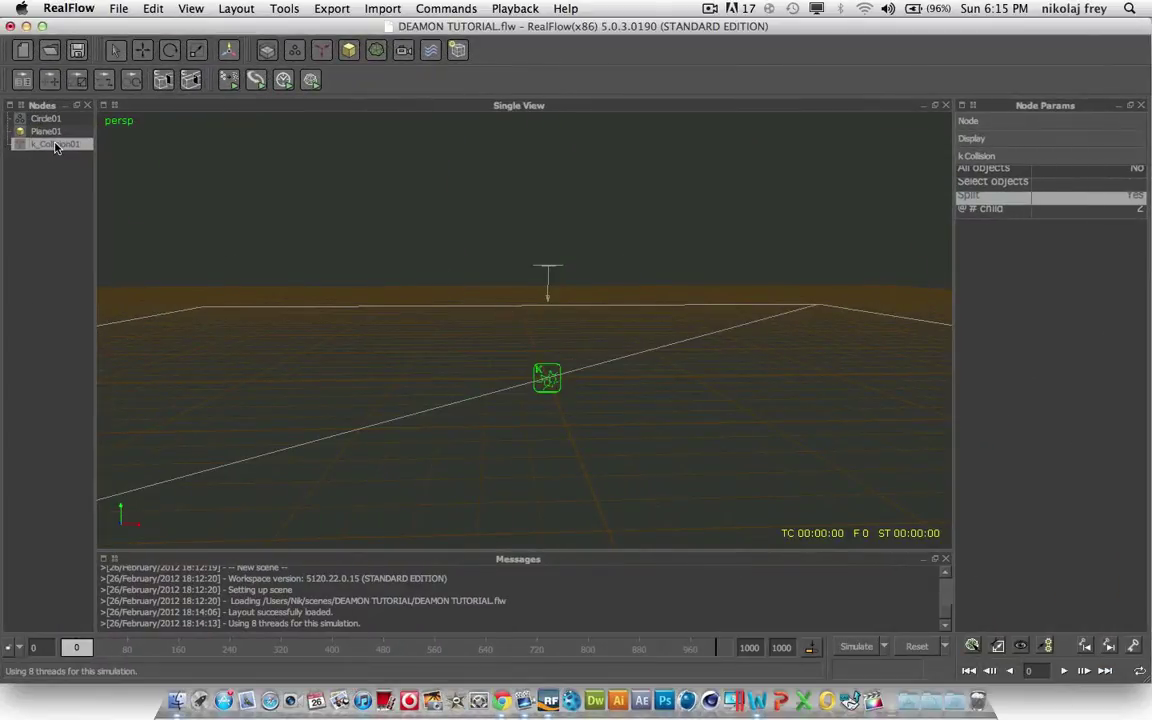
{"action": "key", "text": "Delete"}
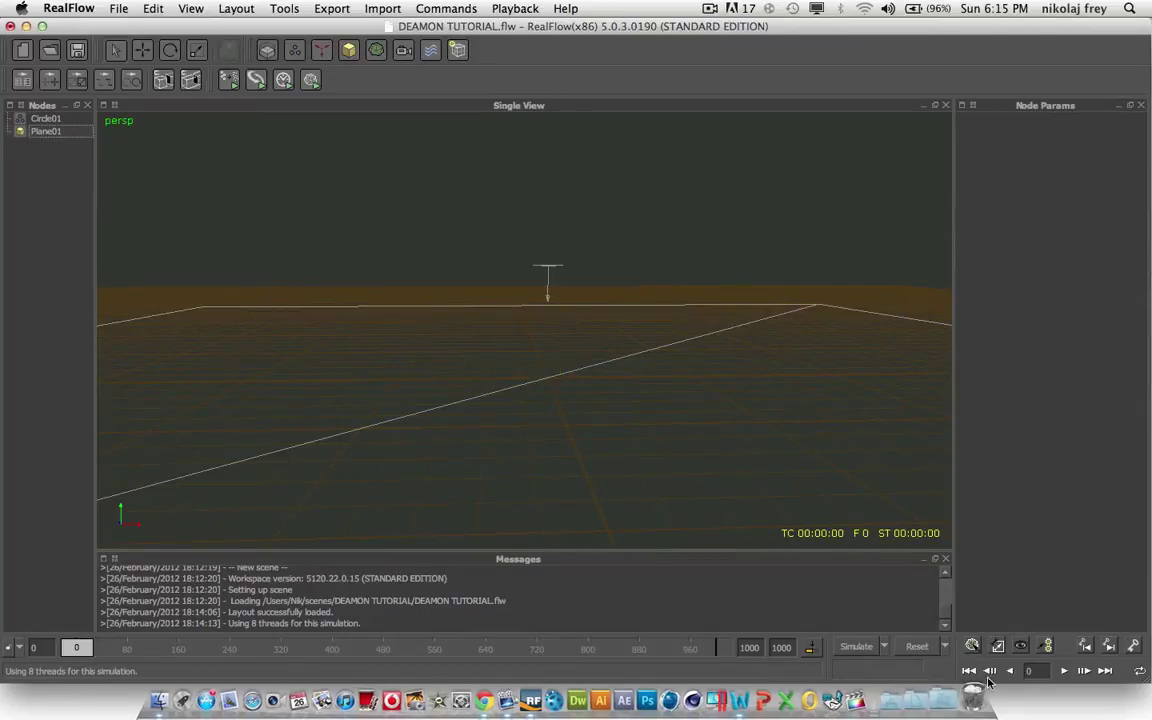
Simulate the particle stream falling onto the plane without any daemon, stopping at about frame 246.
{"action": "left_click", "coordinate": [855, 647]}
{"action": "right_click_drag", "start_coordinate": [604, 334], "coordinate": [728, 365], "text": "alt"}
{"action": "middle_click_drag", "start_coordinate": [725, 352], "coordinate": [620, 351], "text": "alt"}
{"action": "left_click_drag", "start_coordinate": [620, 351], "coordinate": [558, 402], "text": "alt"}
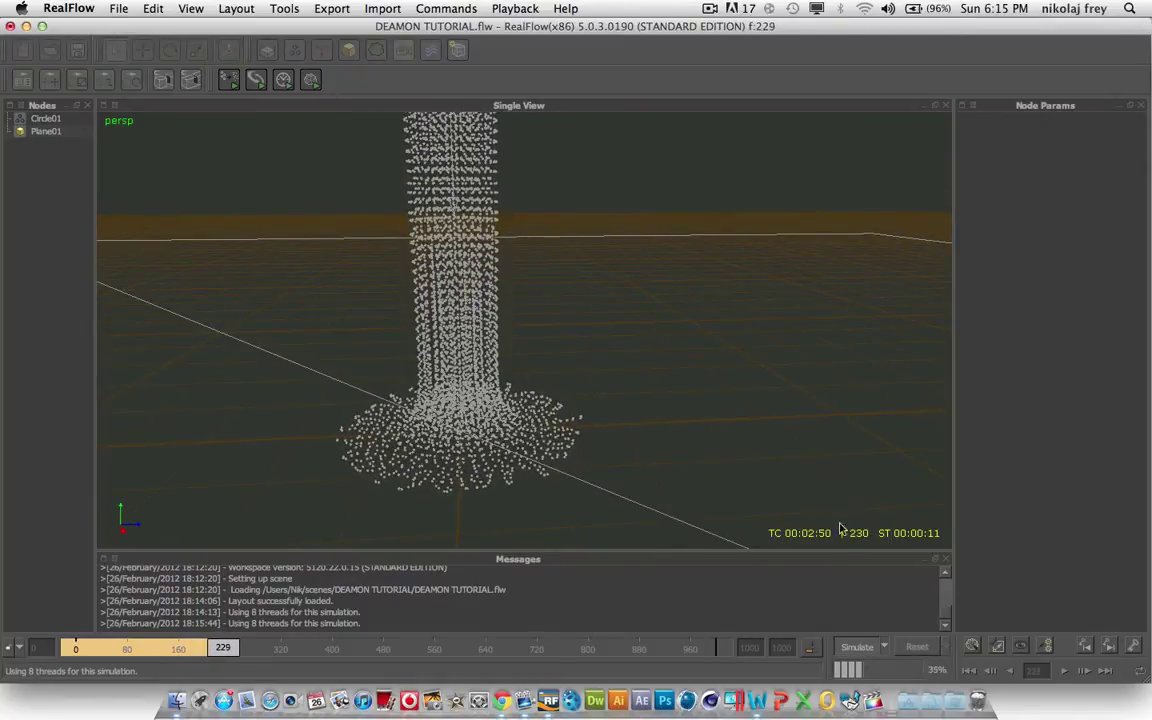
{"action": "left_click", "coordinate": [855, 649]}
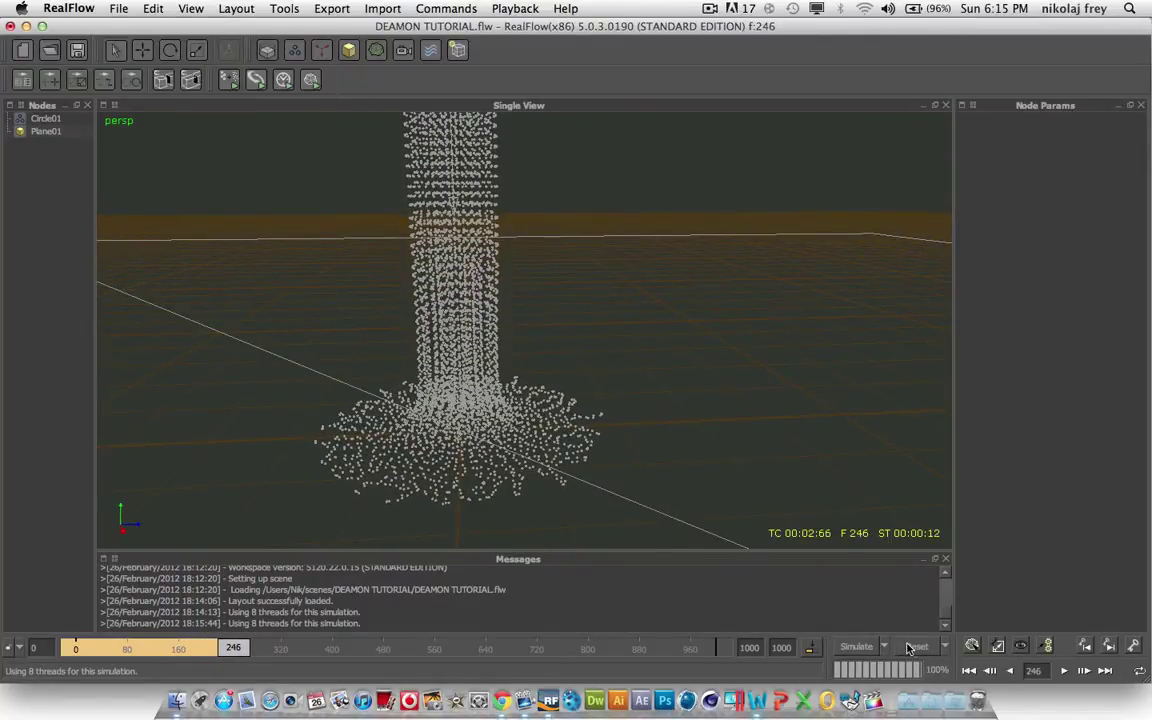
Add a k Collision daemon to the scene and reset the simulation to frame 0.
{"action": "left_click", "coordinate": [326, 51]}
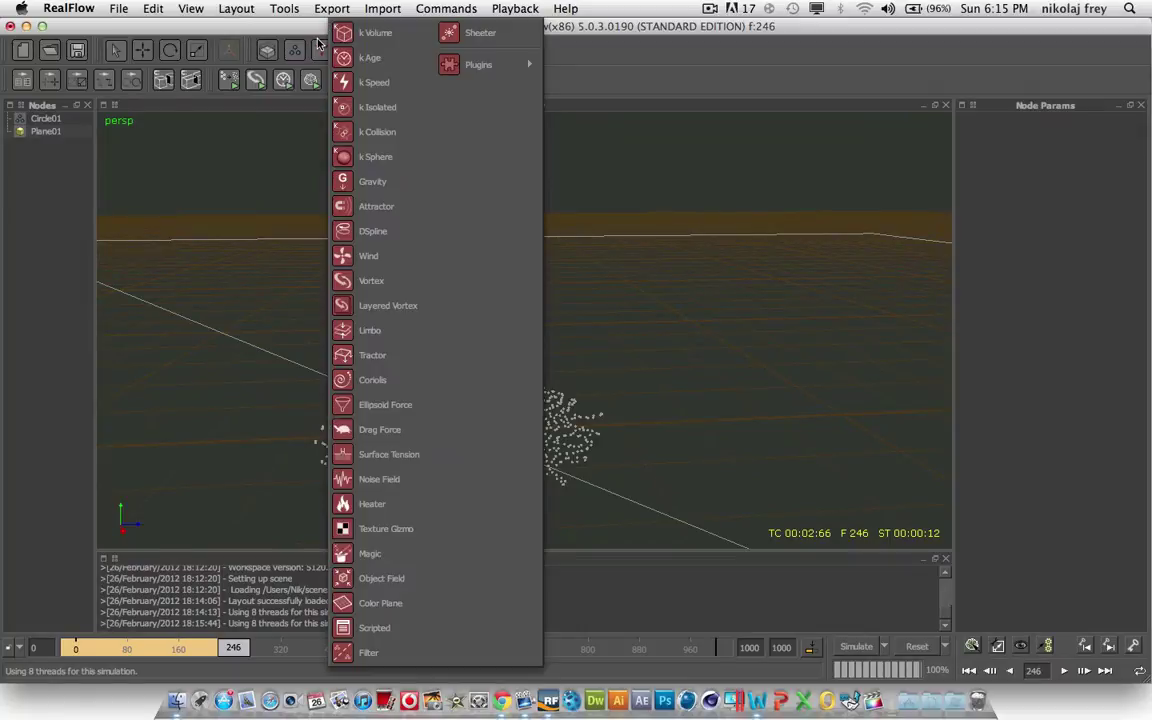
{"action": "left_click", "coordinate": [391, 136]}
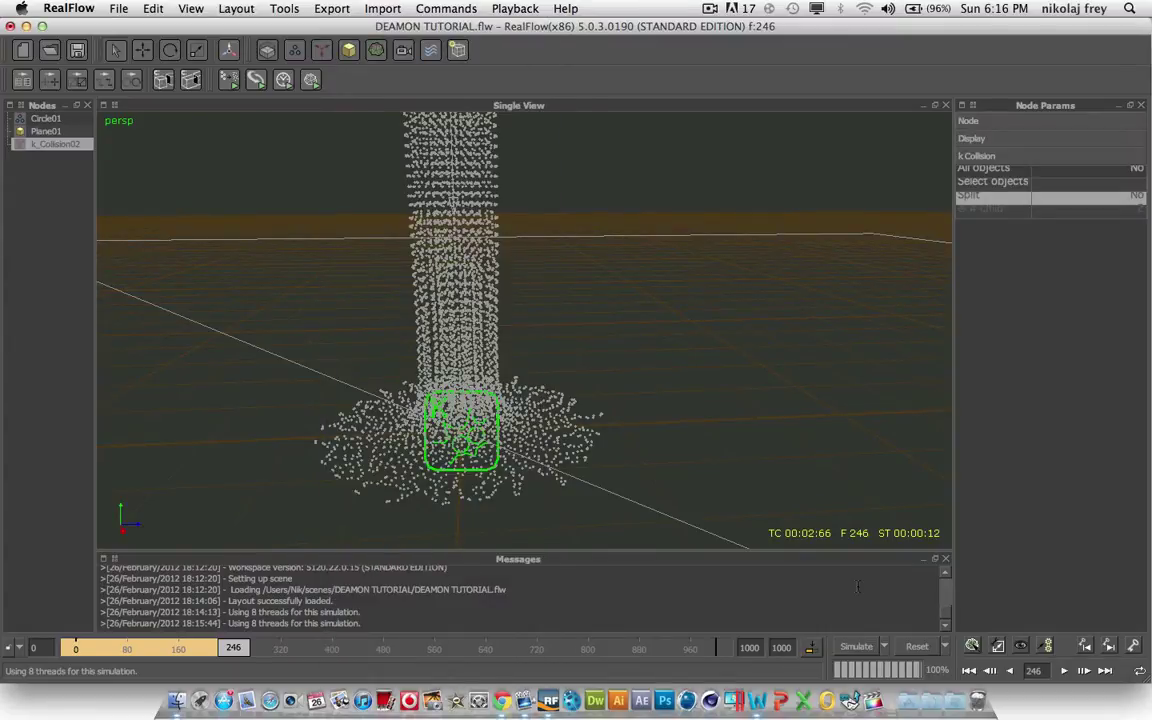
{"action": "left_click", "coordinate": [915, 647]}
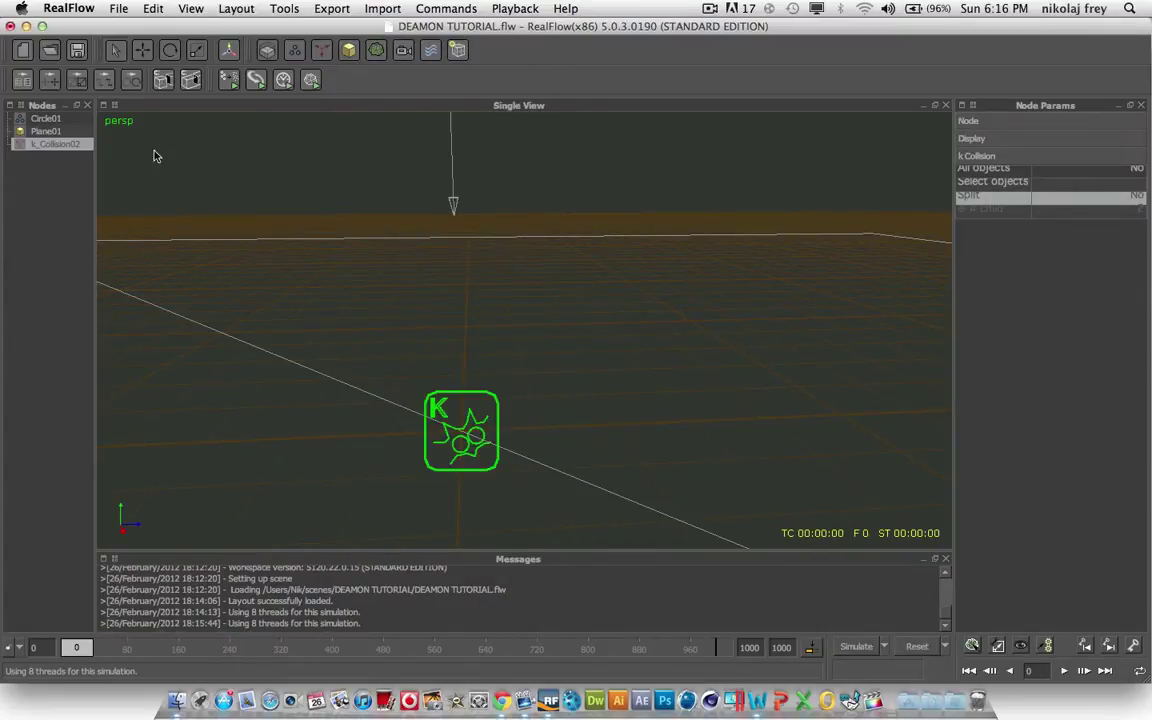
{"action": "left_click", "coordinate": [55, 191]}
{"action": "left_click", "coordinate": [52, 146]}
{"action": "scroll", "coordinate": [530, 326], "scroll_direction": "up", "scroll_amount": 5}
{"action": "scroll", "coordinate": [538, 338], "scroll_direction": "down", "scroll_amount": 5}
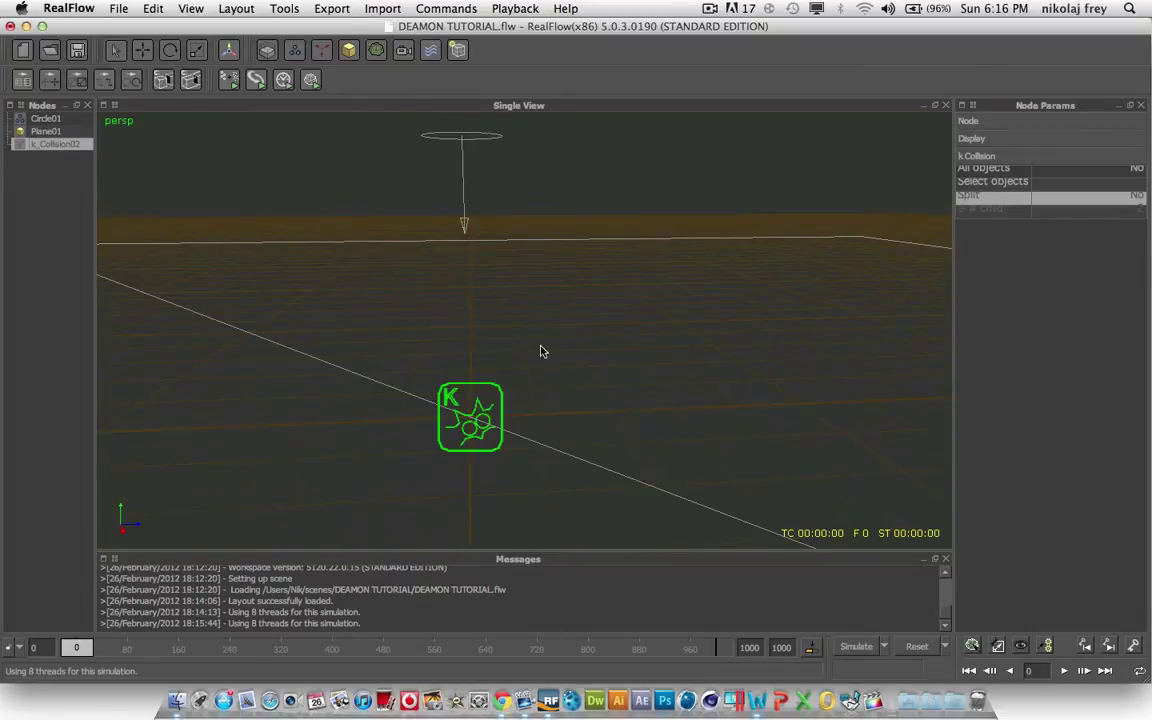
{"action": "middle_click_drag", "start_coordinate": [586, 386], "coordinate": [612, 368]}
{"action": "left_click_drag", "start_coordinate": [613, 374], "coordinate": [730, 327], "text": "alt"}
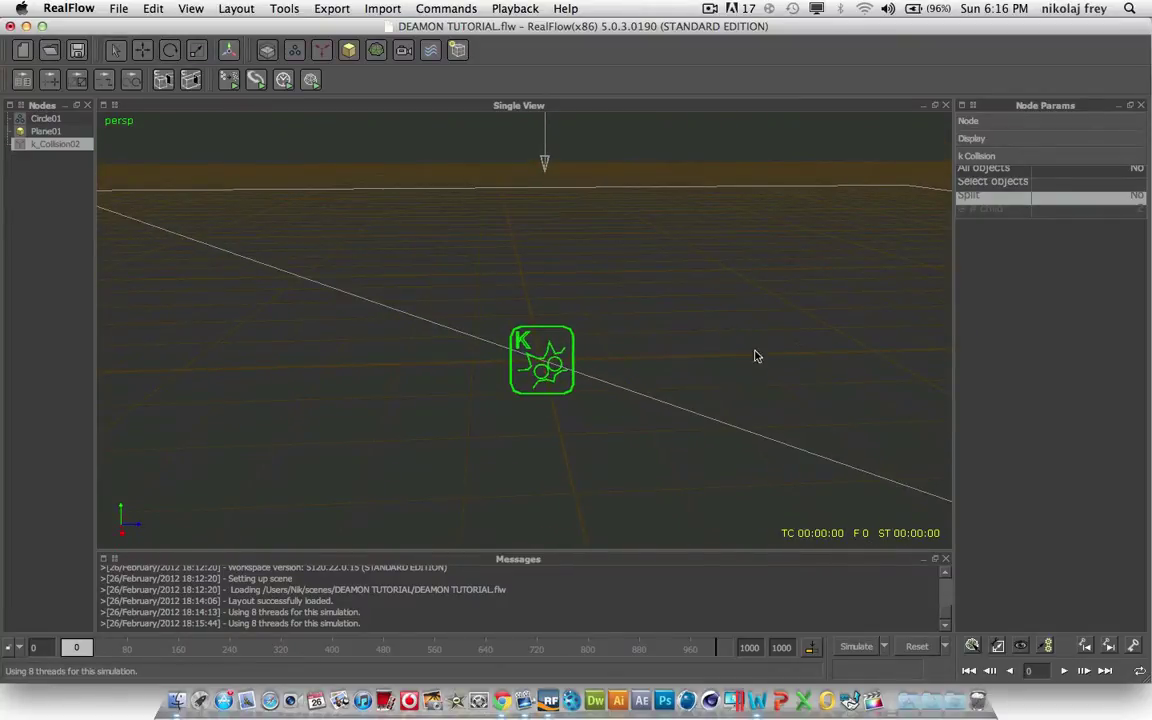
Check which objects can be assigned to the k Collision daemon, without selecting any.
{"action": "left_click", "coordinate": [1137, 171]}
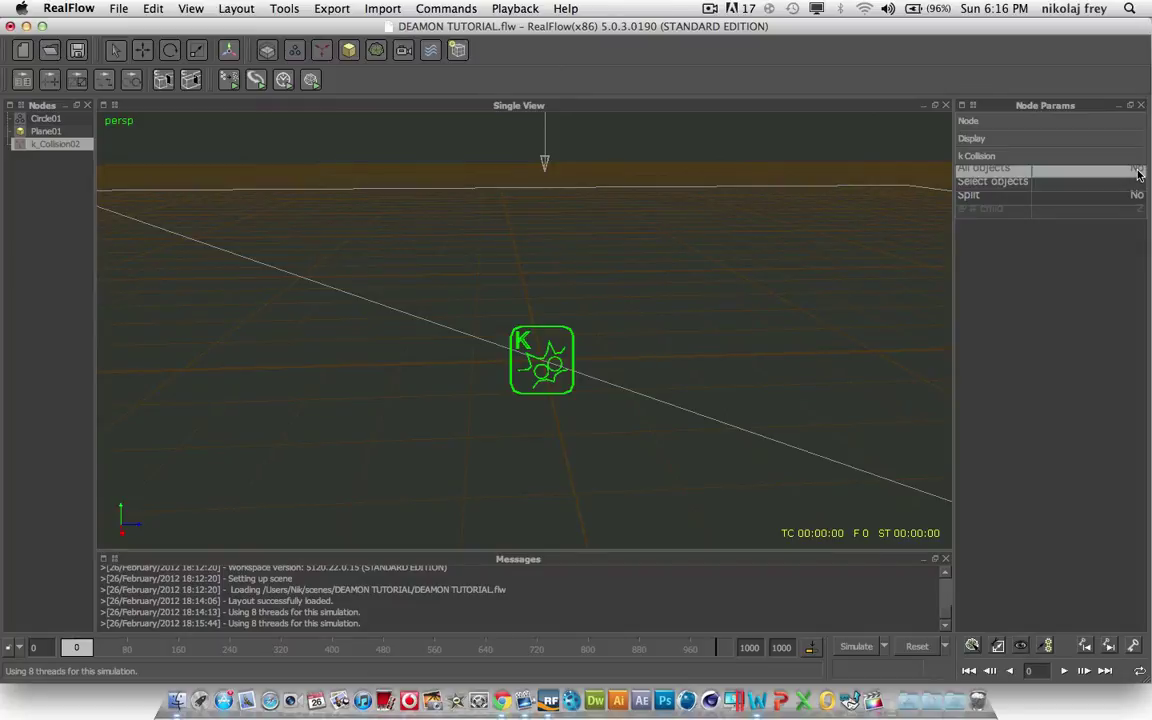
{"action": "left_click", "coordinate": [44, 131]}
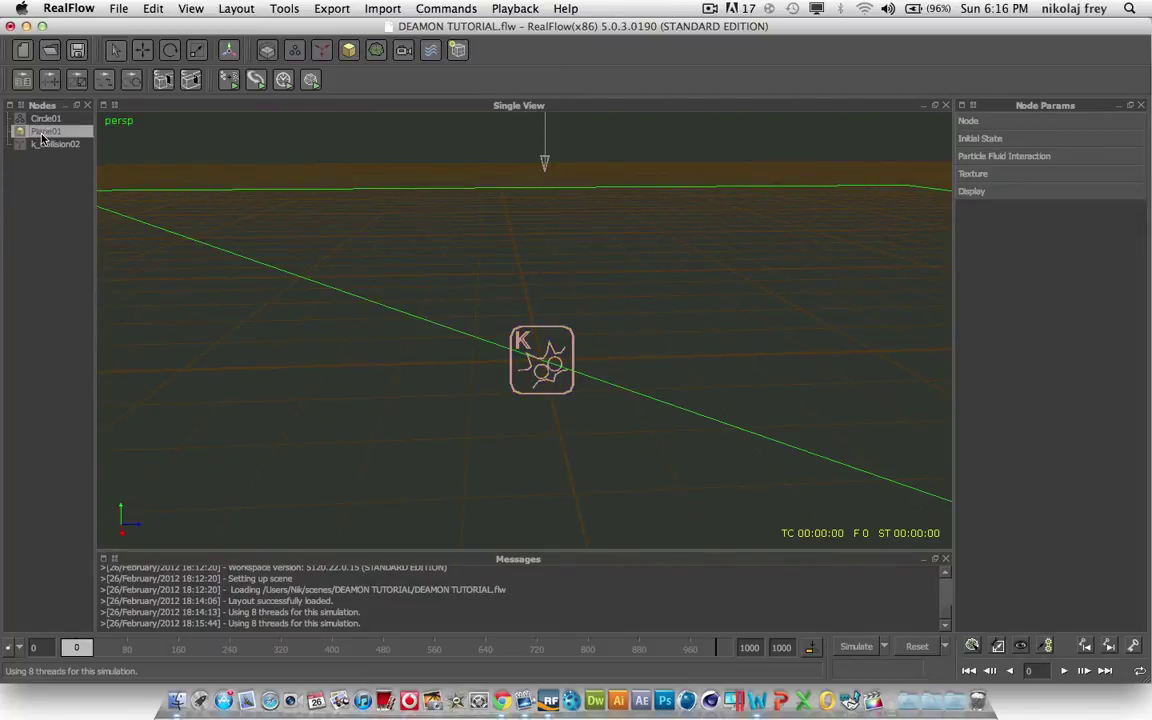
{"action": "left_click", "coordinate": [46, 145]}
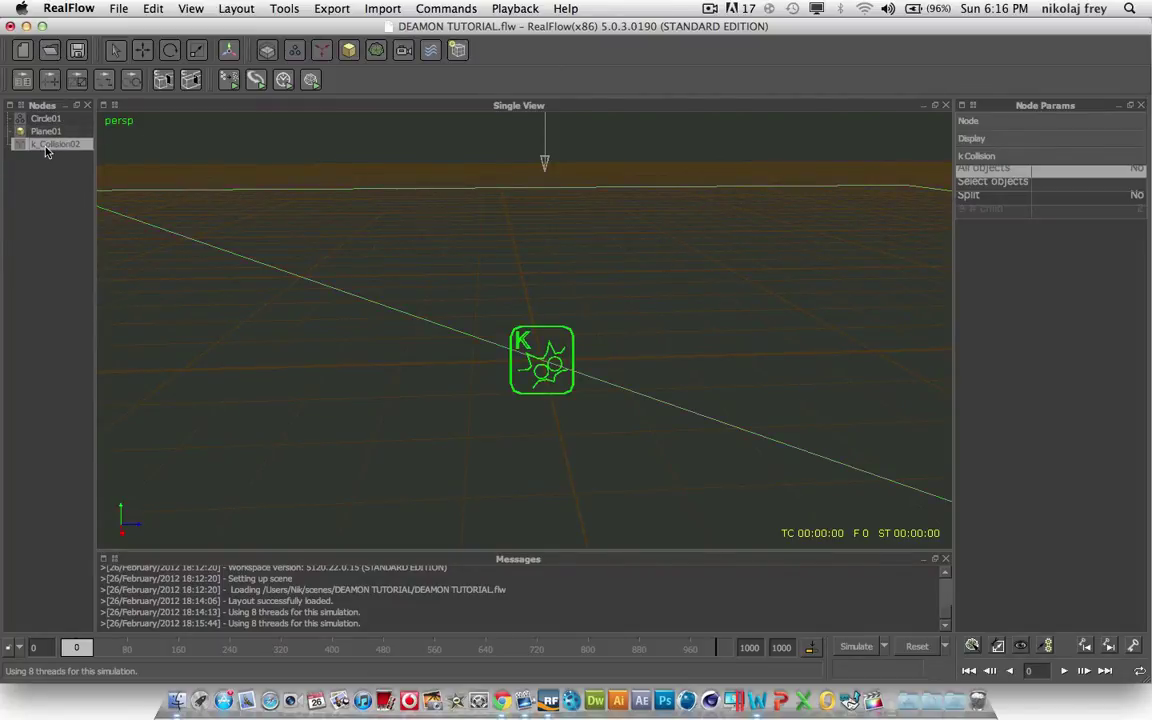
{"action": "left_click", "coordinate": [1135, 186]}
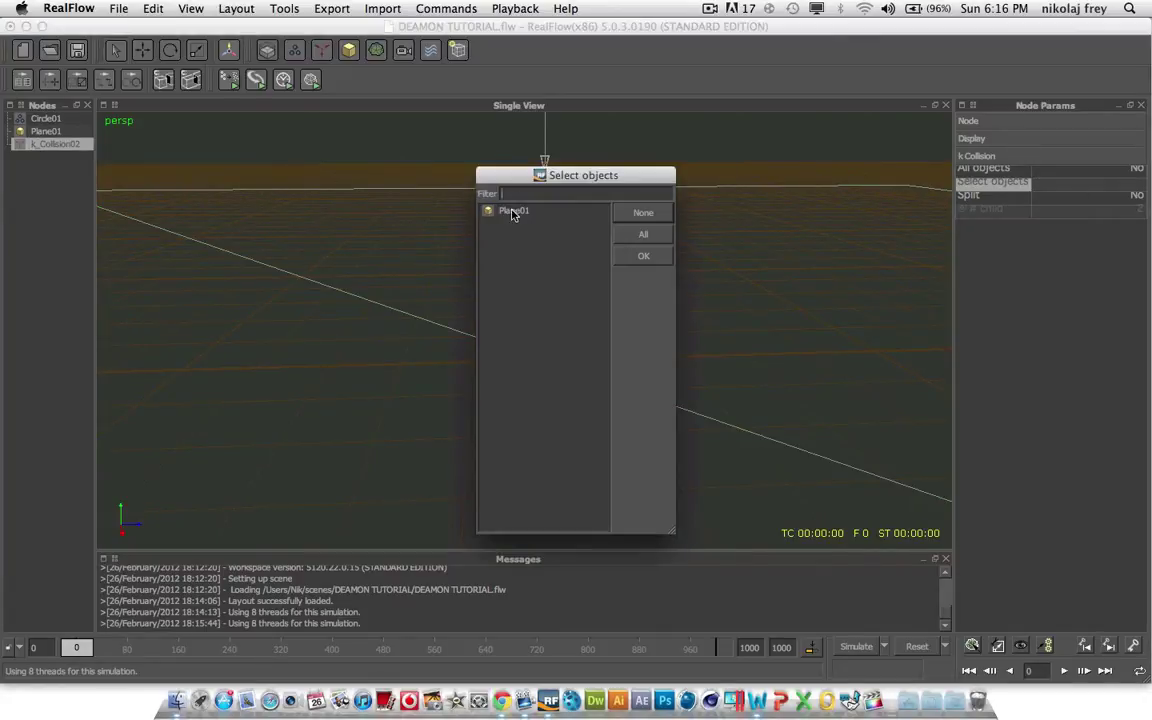
{"action": "left_click", "coordinate": [641, 257]}
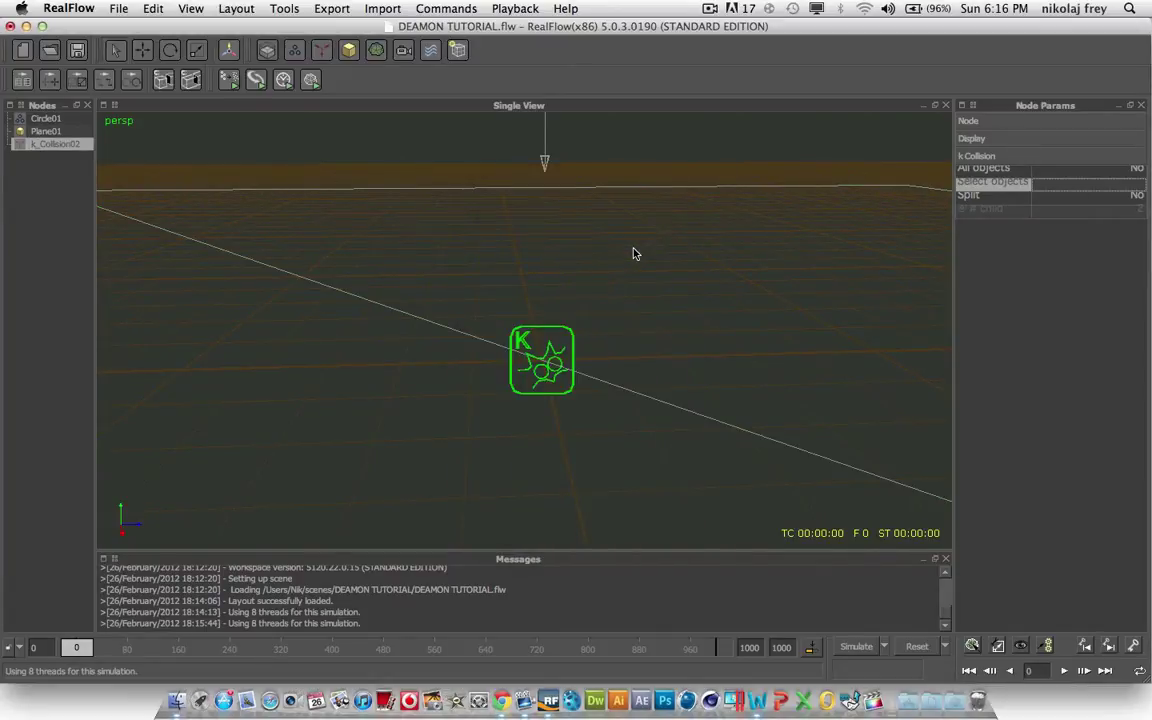
Set the k Collision daemon's All objects option to Yes and simulate to about frame 207.
{"action": "left_click", "coordinate": [1136, 172]}
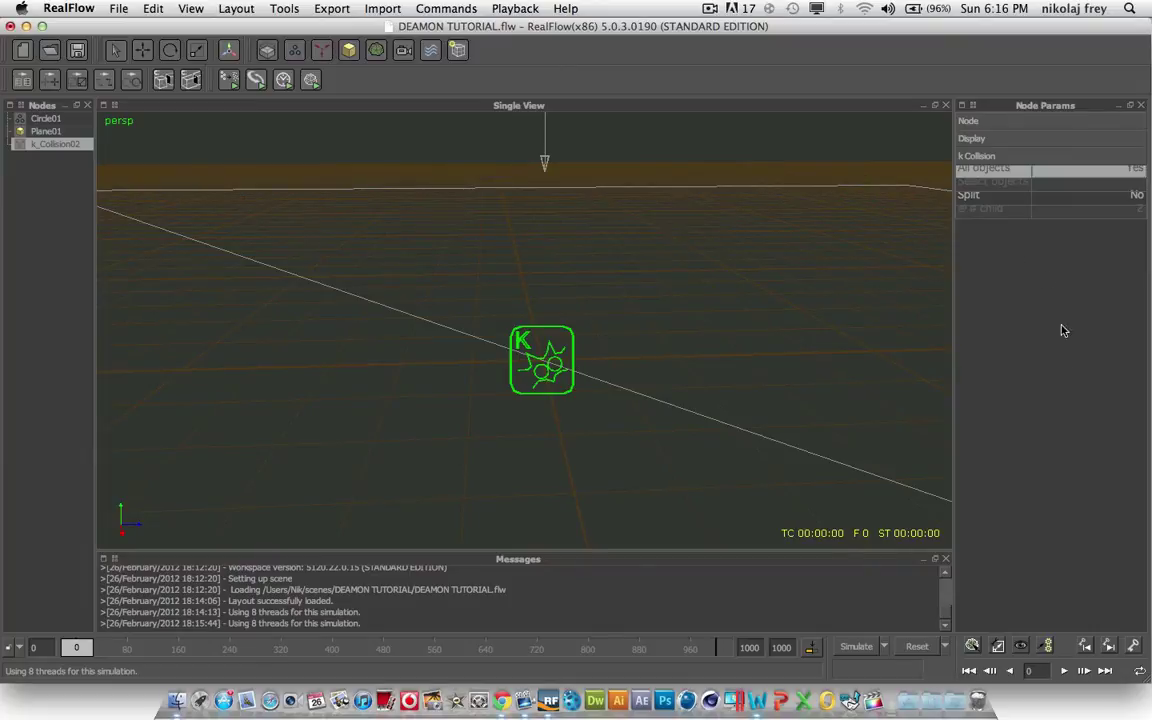
{"action": "left_click", "coordinate": [897, 650]}
{"action": "key", "text": "Return"}
{"action": "left_click", "coordinate": [855, 646]}
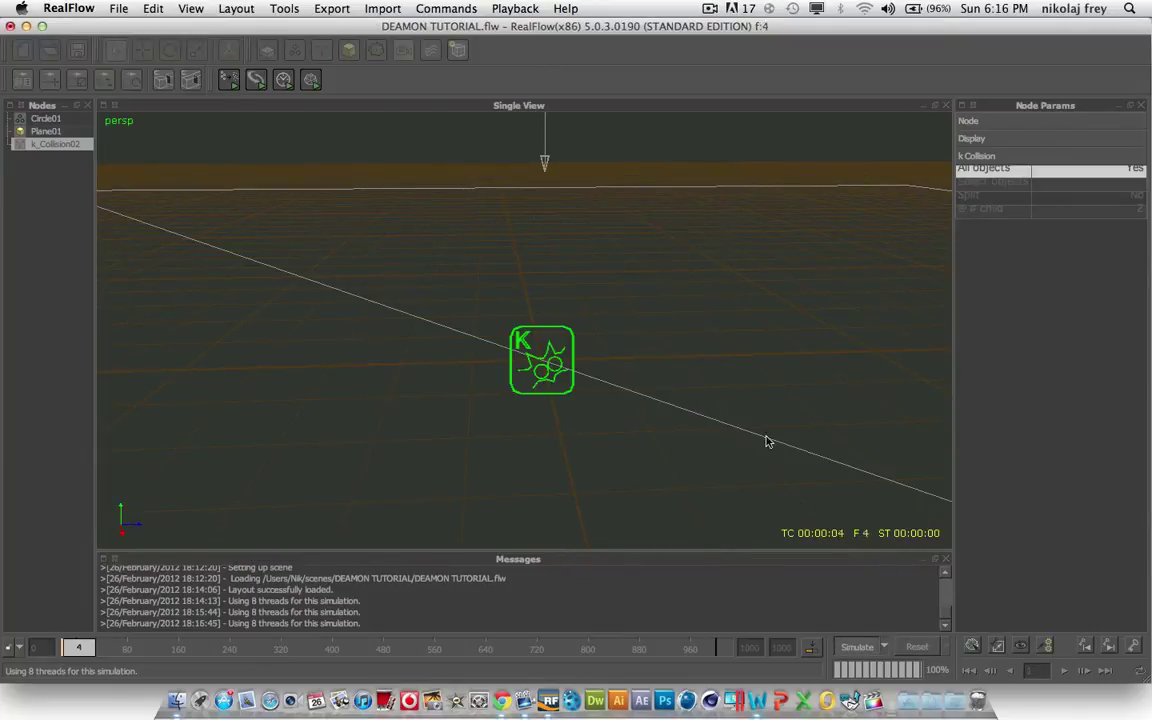
{"action": "middle_click_drag", "start_coordinate": [772, 458], "coordinate": [718, 370], "text": "alt"}
{"action": "scroll", "coordinate": [725, 363], "scroll_direction": "up", "scroll_amount": 4}
{"action": "left_click_drag", "start_coordinate": [716, 371], "coordinate": [747, 354], "text": "alt"}
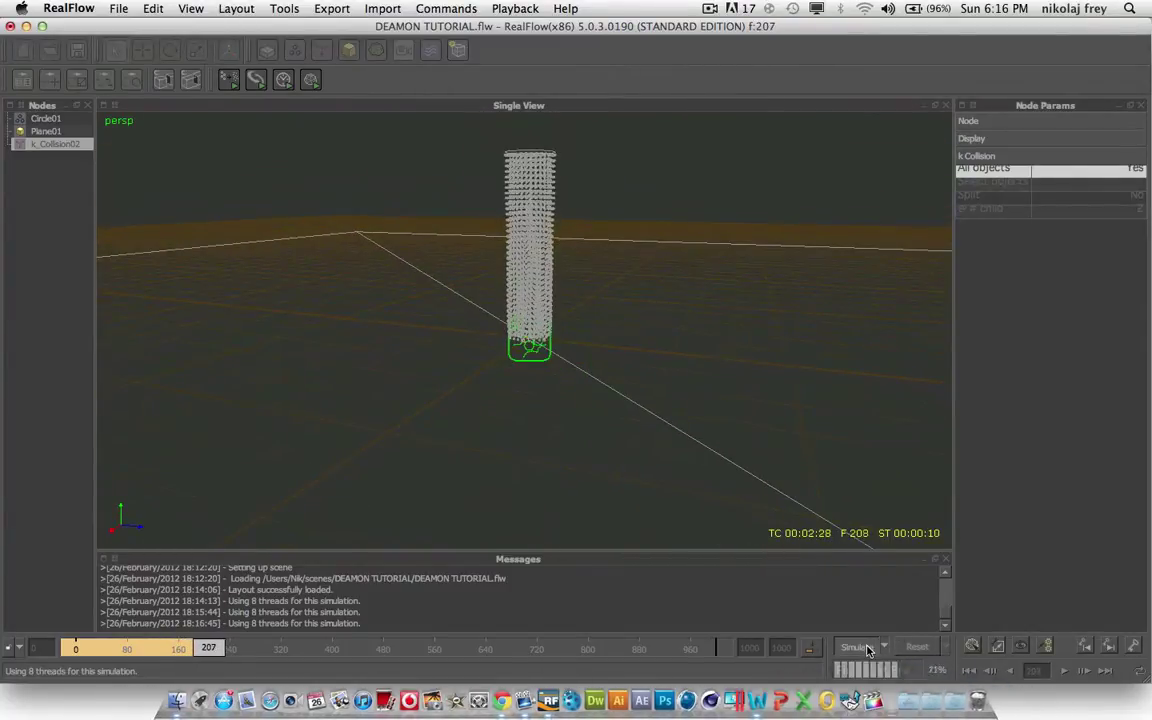
{"action": "left_click", "coordinate": [856, 646]}
Reset the simulation and set the k Collision daemon's Split to Yes with 4 child particles.
{"action": "left_click", "coordinate": [915, 647]}
{"action": "key", "text": "Return"}
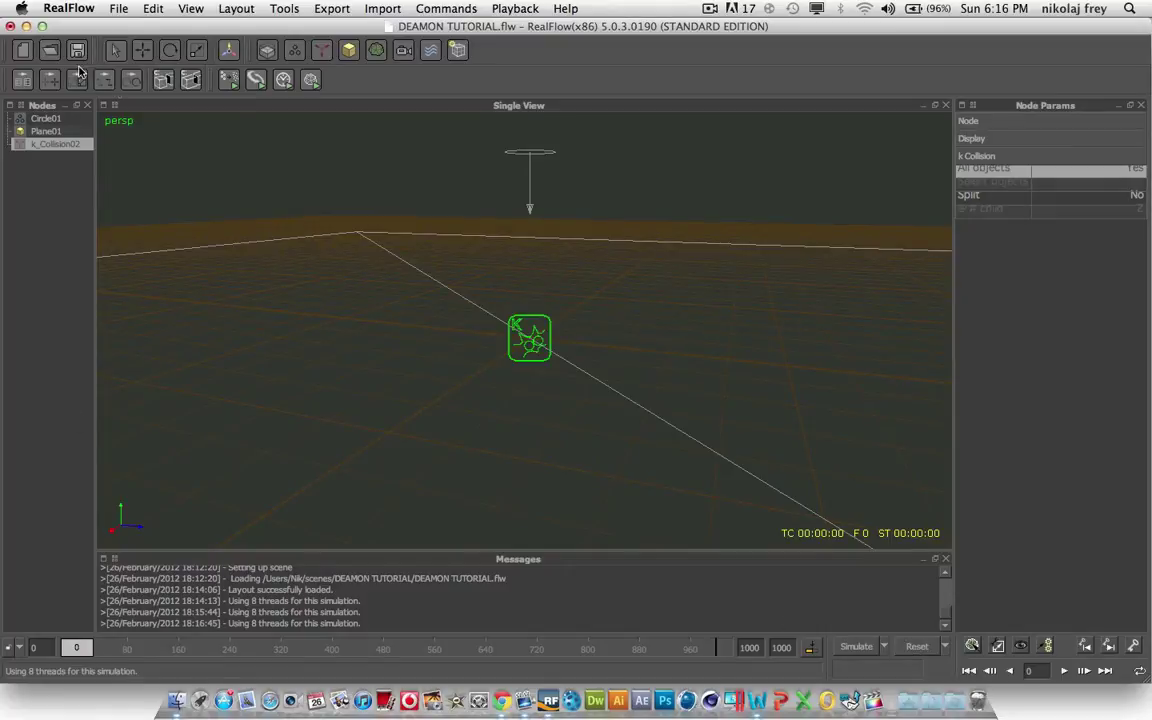
{"action": "left_click", "coordinate": [1137, 197]}
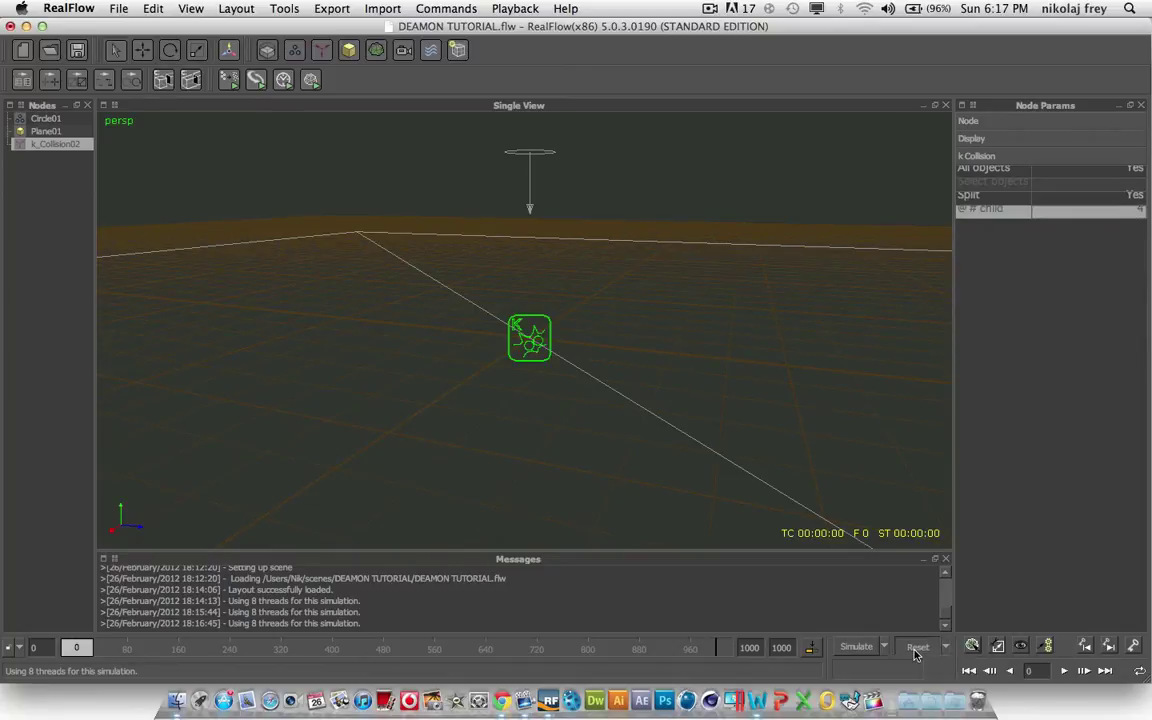
Simulate the stream with the 4-particle split and inspect the splash, stopping at about frame 320.
{"action": "left_click", "coordinate": [864, 649]}
{"action": "scroll", "coordinate": [710, 456], "scroll_direction": "up", "scroll_amount": 5}
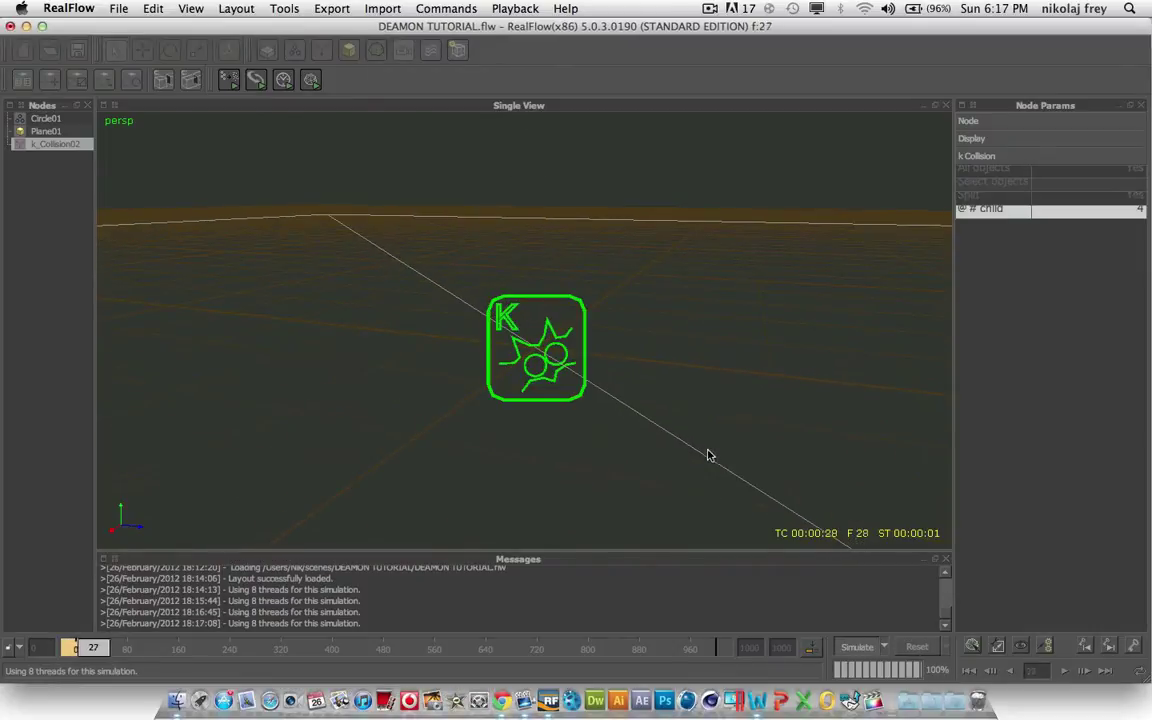
{"action": "mouse_move", "coordinate": [750, 397]}
{"action": "left_mouse_down", "text": "alt"}
{"action": "mouse_move", "coordinate": [503, 379]}
{"action": "mouse_move", "coordinate": [768, 394]}
{"action": "left_mouse_up", "text": "alt"}
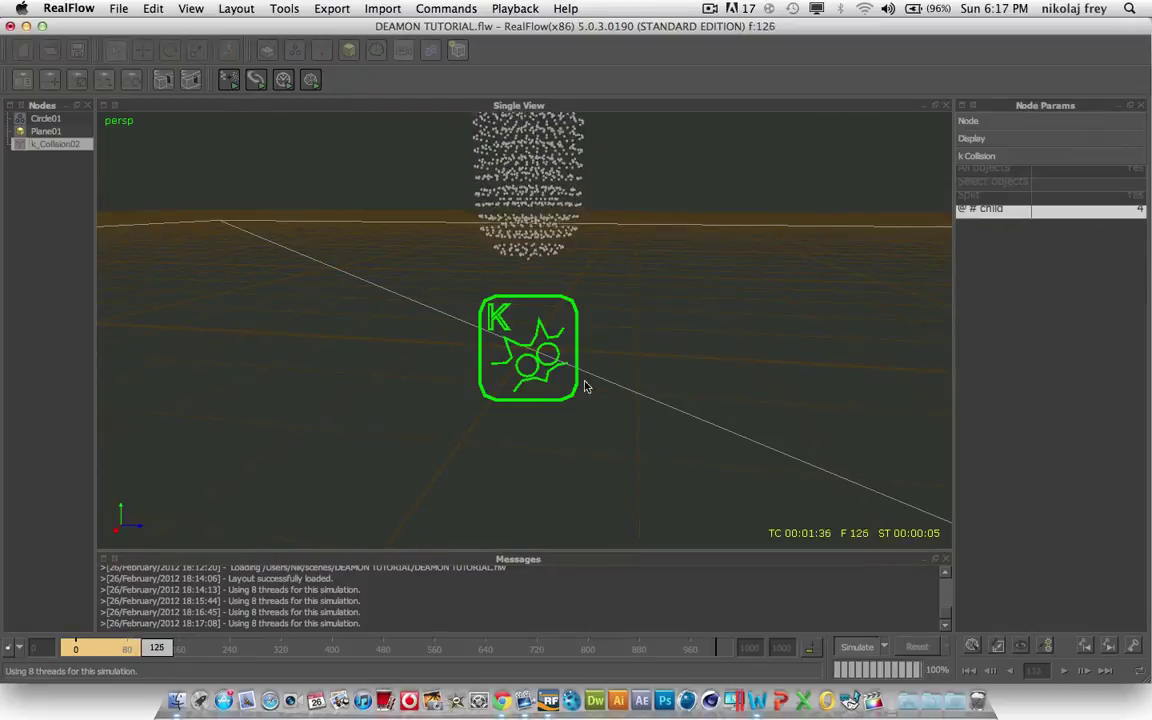
{"action": "scroll", "coordinate": [620, 387], "scroll_direction": "down", "scroll_amount": 2}
{"action": "scroll", "coordinate": [645, 387], "scroll_direction": "down", "scroll_amount": 2}
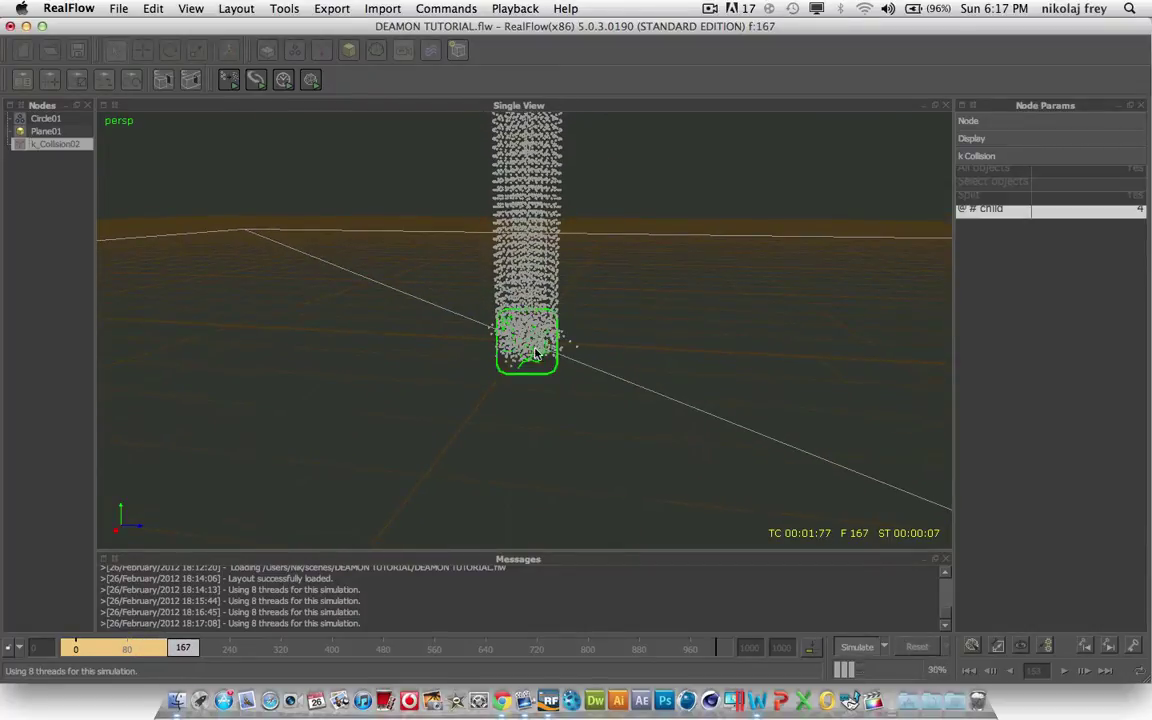
{"action": "scroll", "coordinate": [635, 419], "scroll_direction": "down", "scroll_amount": 3}
{"action": "scroll", "coordinate": [635, 419], "scroll_direction": "up", "scroll_amount": 4}
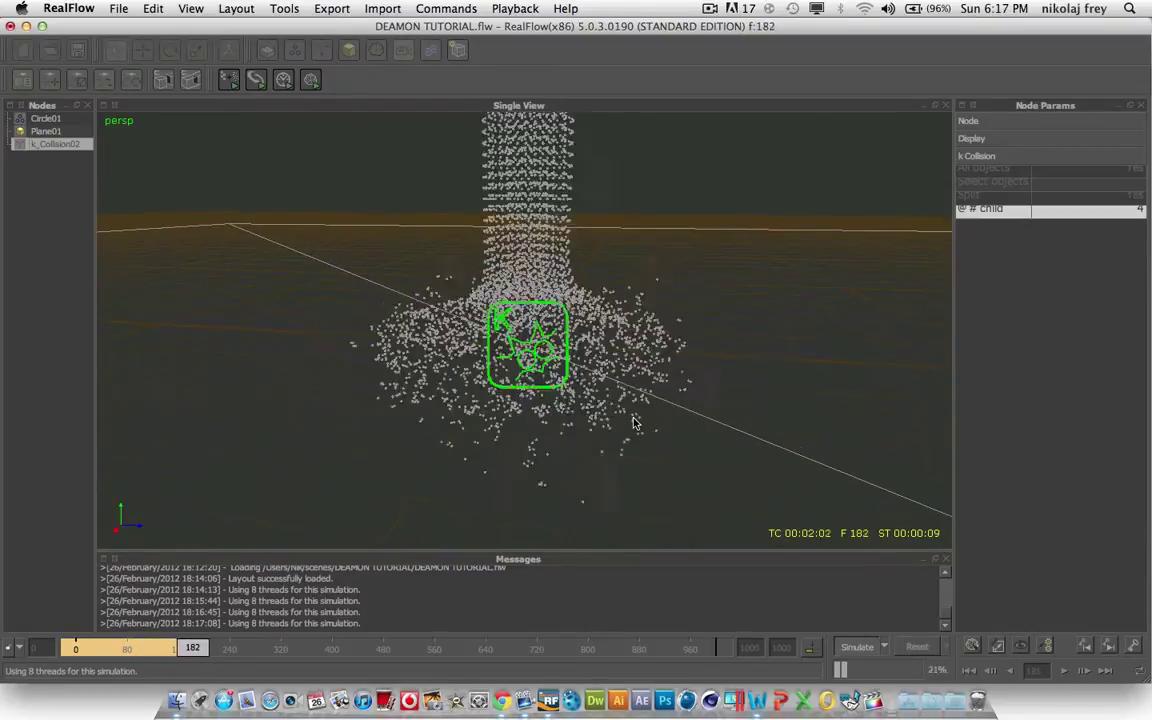
{"action": "scroll", "coordinate": [638, 424], "scroll_direction": "down", "scroll_amount": 3}
{"action": "left_click_drag", "start_coordinate": [640, 424], "coordinate": [633, 500], "text": "alt"}
{"action": "scroll", "coordinate": [659, 473], "scroll_direction": "down", "scroll_amount": 5}
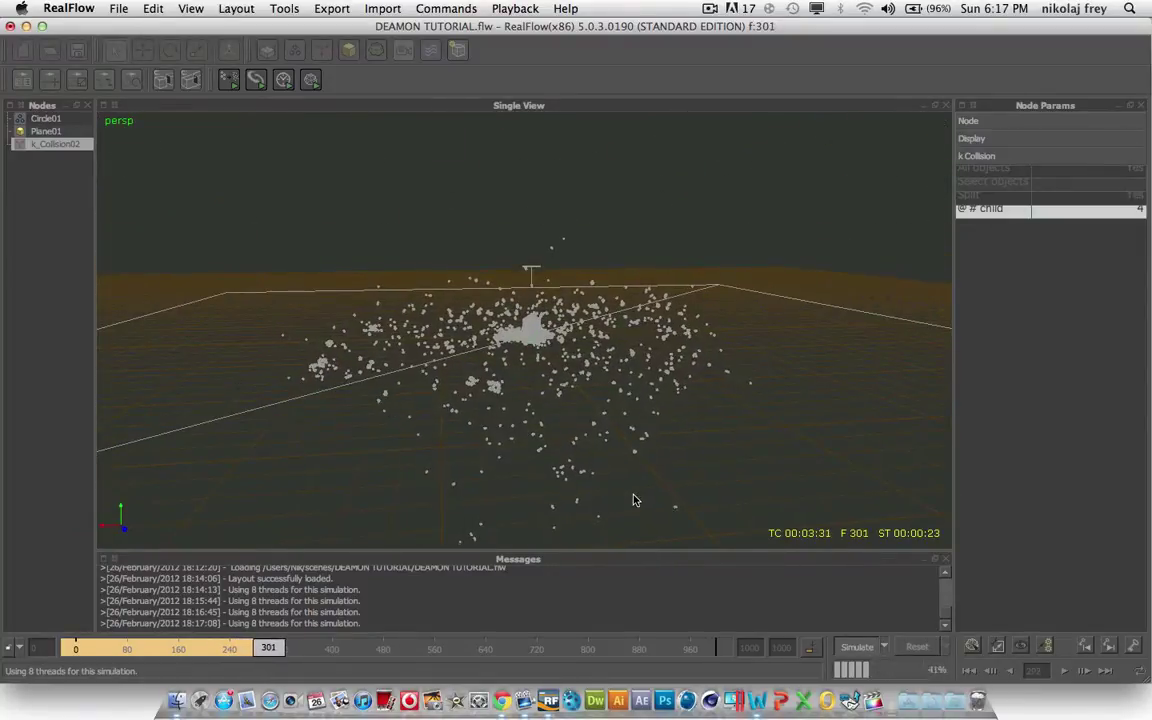
{"action": "left_click", "coordinate": [856, 646]}
{"action": "scroll", "coordinate": [725, 405], "scroll_direction": "up", "scroll_amount": 10}
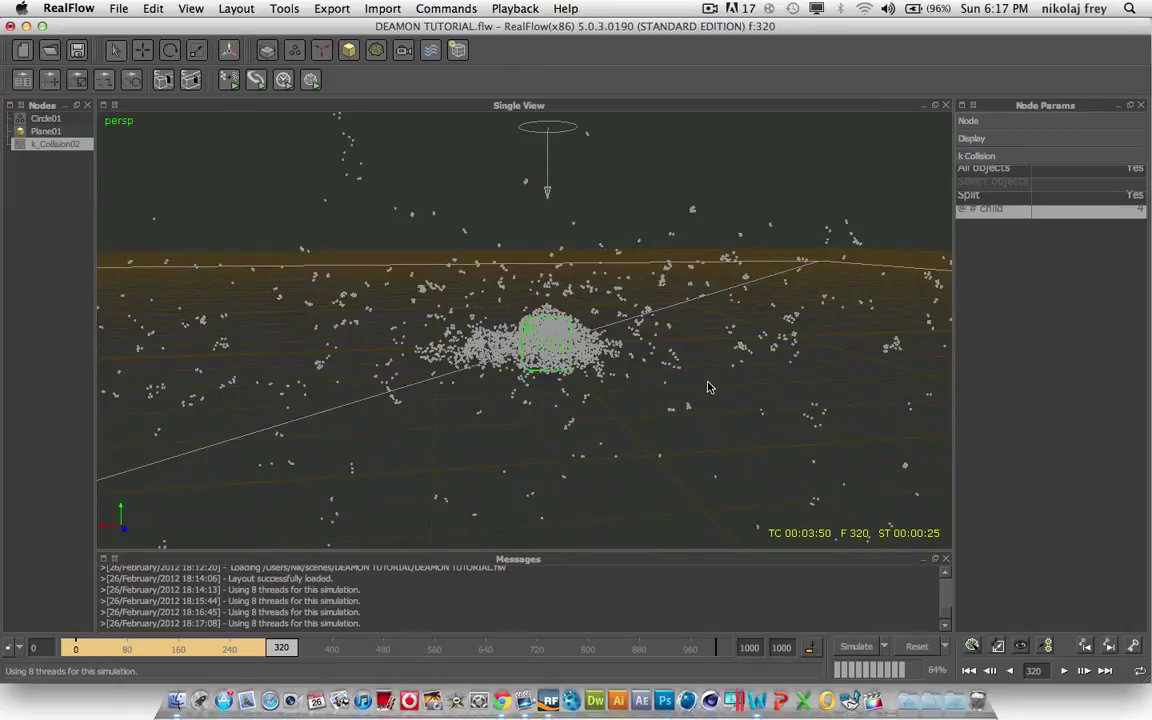
Reset the simulation and set the k Collision daemon's number of child particles to 2.
{"action": "left_click", "coordinate": [916, 647]}
{"action": "key", "text": "Return"}
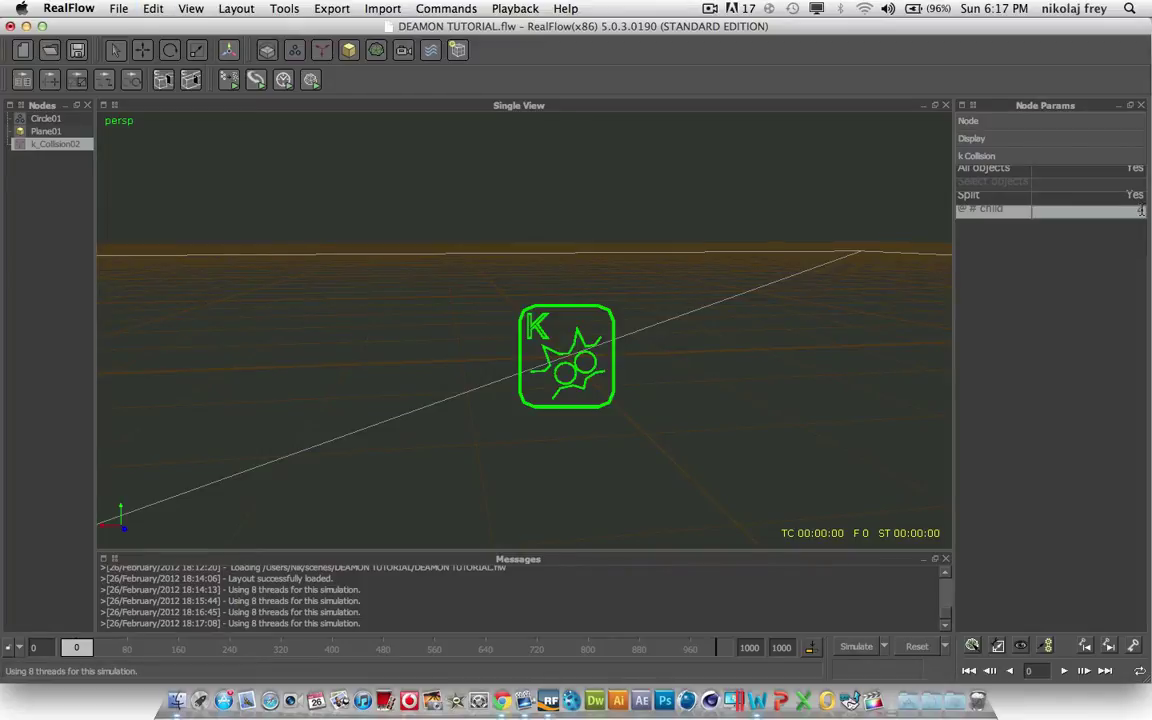
{"action": "left_click", "coordinate": [921, 650]}
{"action": "key", "text": "Return"}
Simulate the stream with 2 child particles and examine the splash from above and around.
{"action": "left_click", "coordinate": [847, 647]}
{"action": "scroll", "coordinate": [760, 452], "scroll_direction": "down", "scroll_amount": 5}
{"action": "scroll", "coordinate": [750, 438], "scroll_direction": "up", "scroll_amount": 2}
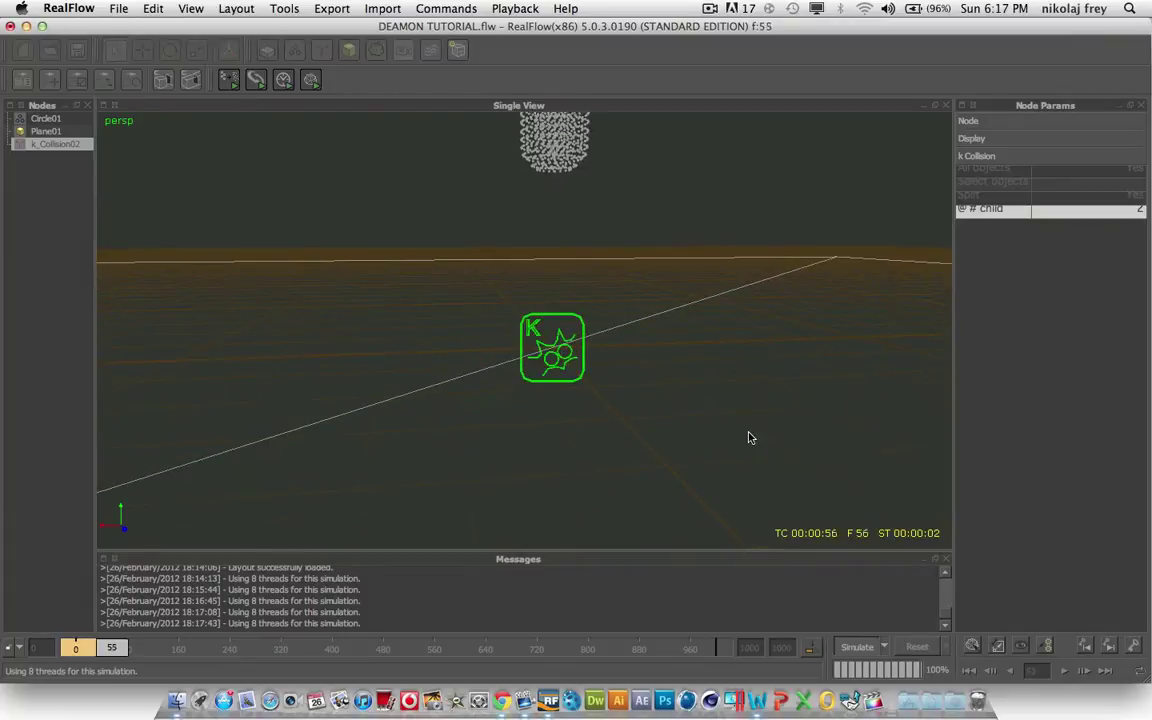
{"action": "left_click_drag", "start_coordinate": [793, 427], "coordinate": [690, 428], "text": "alt"}
{"action": "scroll", "coordinate": [690, 428], "scroll_direction": "up", "scroll_amount": 10}
{"action": "left_click_drag", "start_coordinate": [198, 366], "coordinate": [292, 403], "text": "alt"}
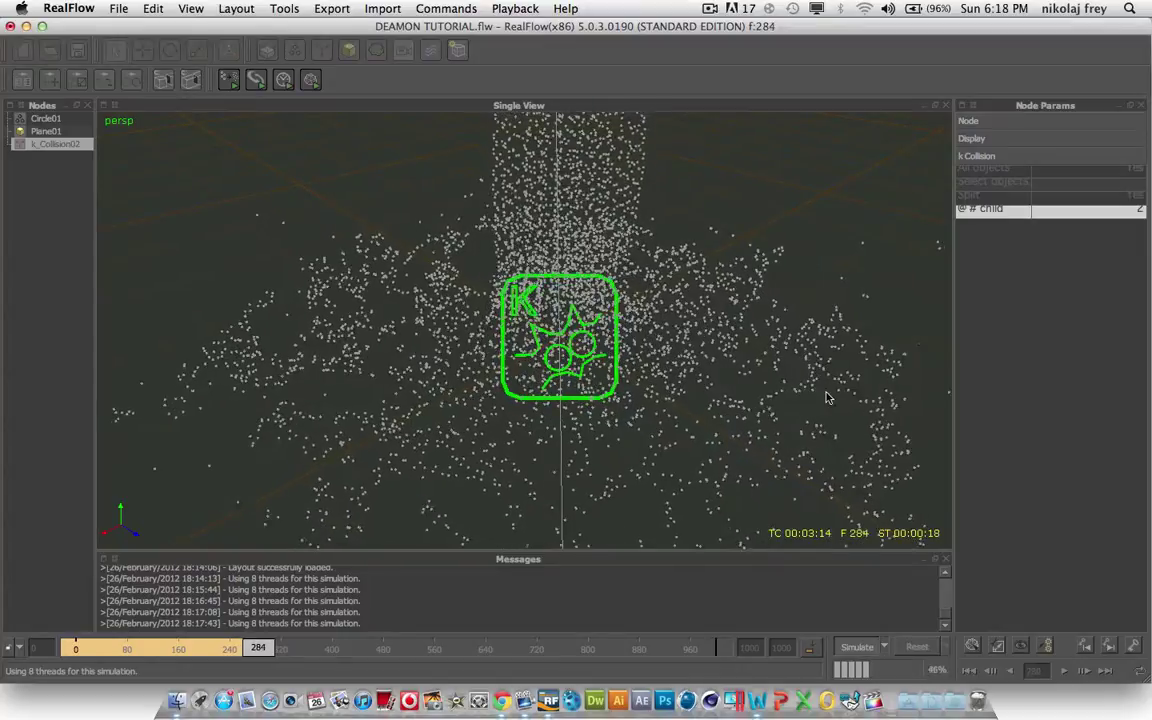
{"action": "left_click_drag", "start_coordinate": [851, 372], "coordinate": [715, 362], "text": "alt"}
{"action": "scroll", "coordinate": [715, 362], "scroll_direction": "down", "scroll_amount": 5}
Select the Circle01 emitter and inspect its colored particles spreading across the plane as the simulation runs.
{"action": "left_click", "coordinate": [46, 119]}
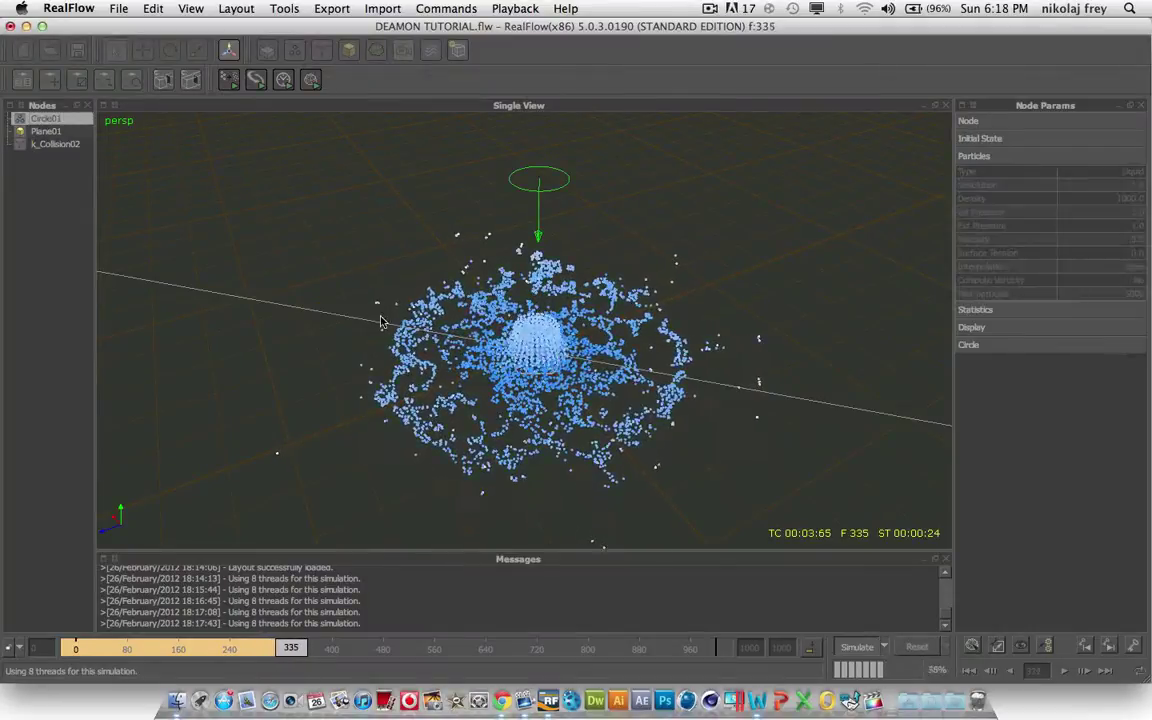
{"action": "scroll", "coordinate": [538, 378], "scroll_direction": "up", "scroll_amount": 8}
{"action": "middle_click_drag", "start_coordinate": [732, 472], "coordinate": [694, 336], "text": "alt"}
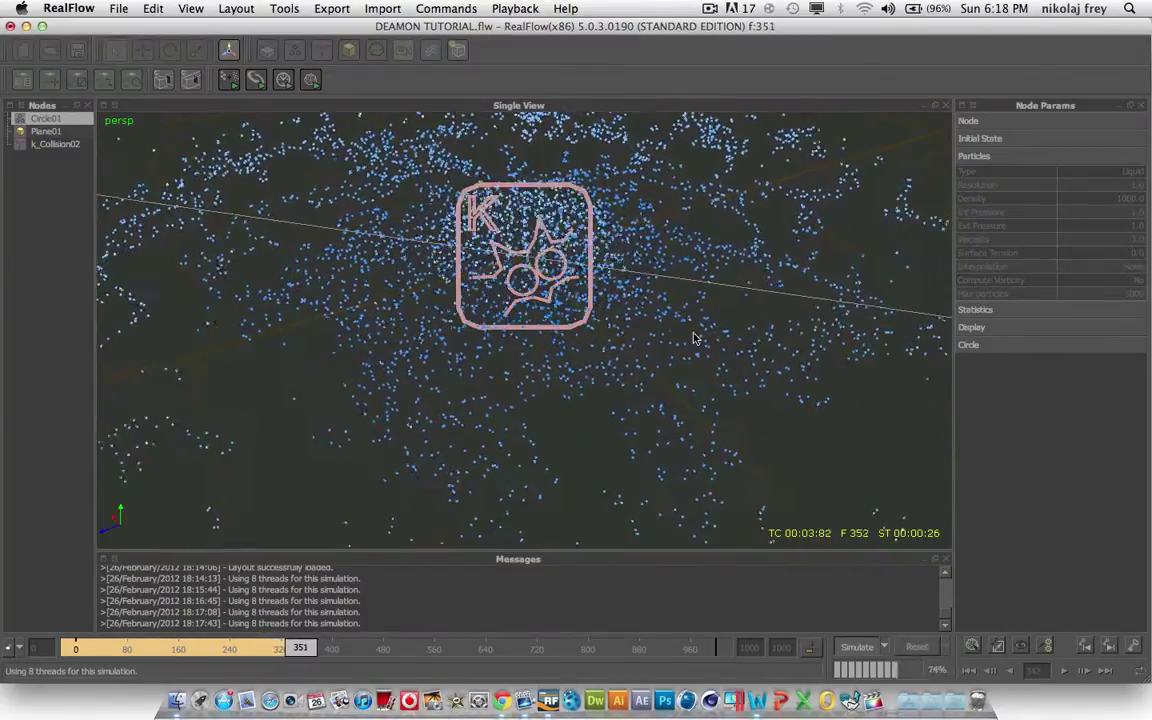
{"action": "scroll", "coordinate": [691, 324], "scroll_direction": "down", "scroll_amount": 7}
{"action": "left_click_drag", "start_coordinate": [692, 325], "coordinate": [657, 258], "text": "alt"}
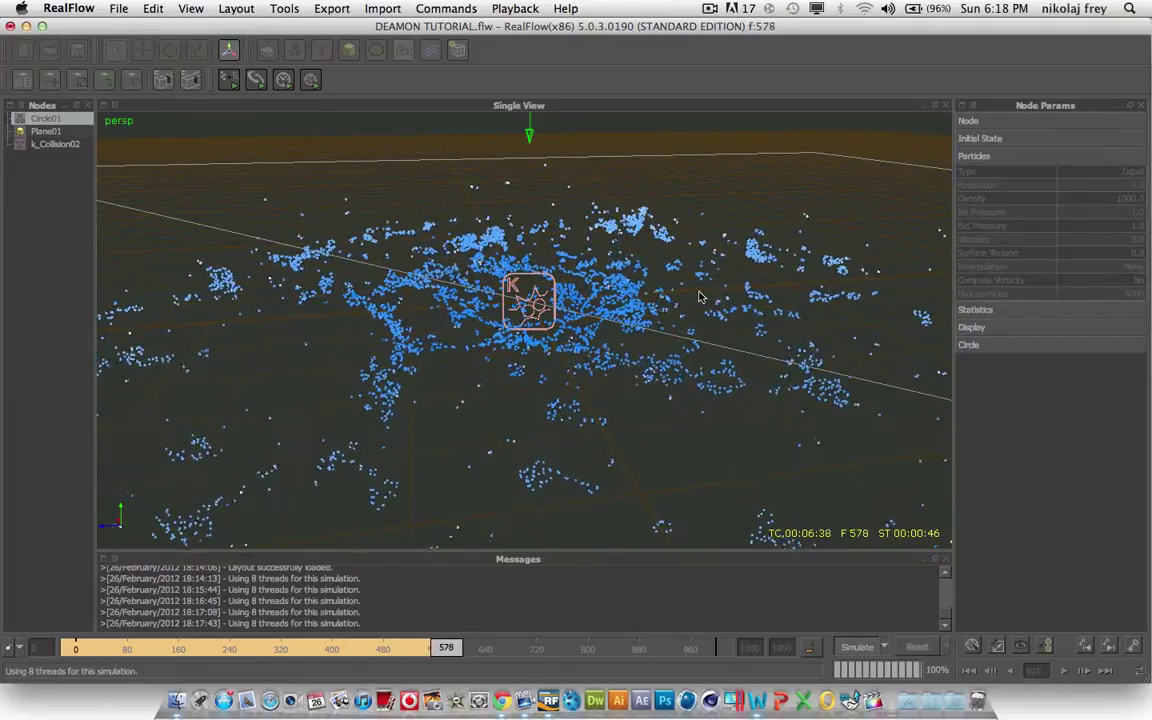
{"action": "left_click_drag", "start_coordinate": [657, 258], "coordinate": [740, 318], "text": "alt"}
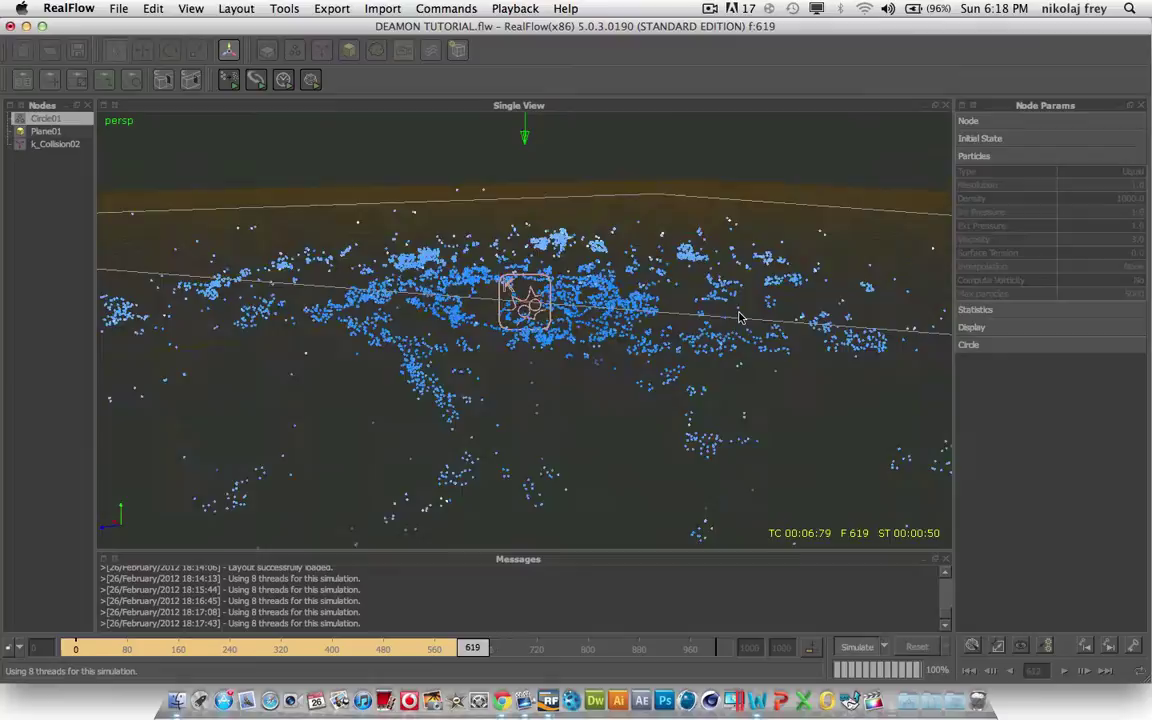
Select the k_Collision02 daemon, stop the simulation at frame 676 and go back to frame 545.
{"action": "left_click", "coordinate": [55, 144]}
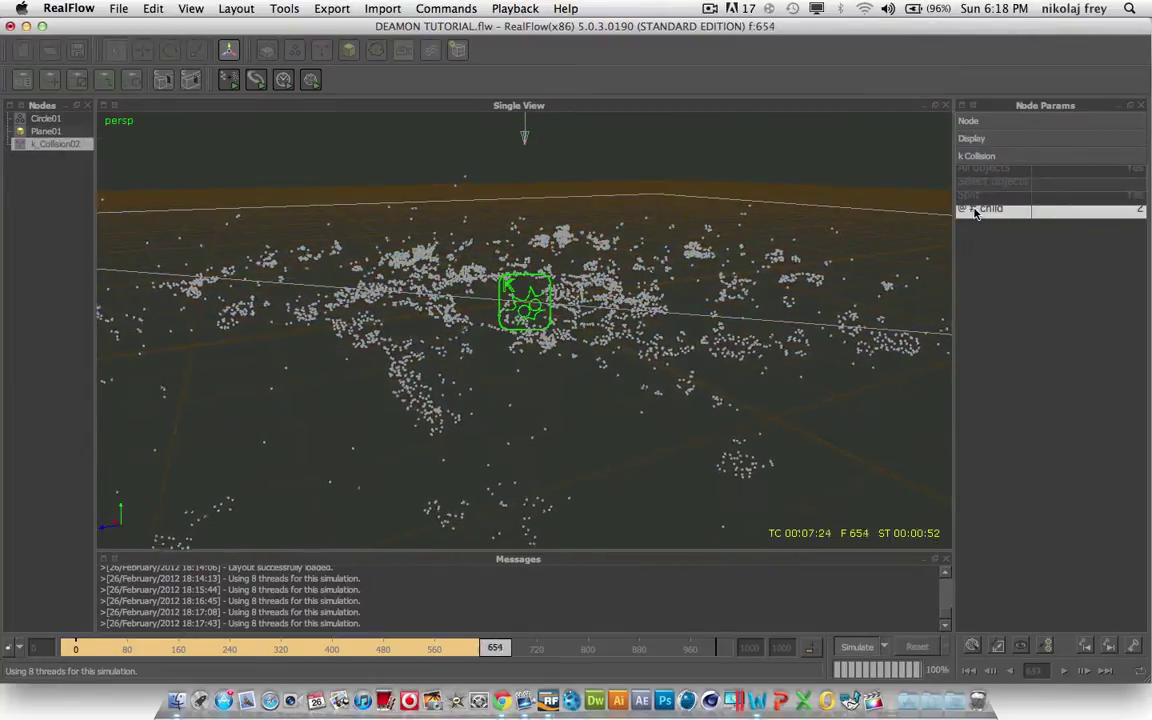
{"action": "left_click", "coordinate": [853, 648]}
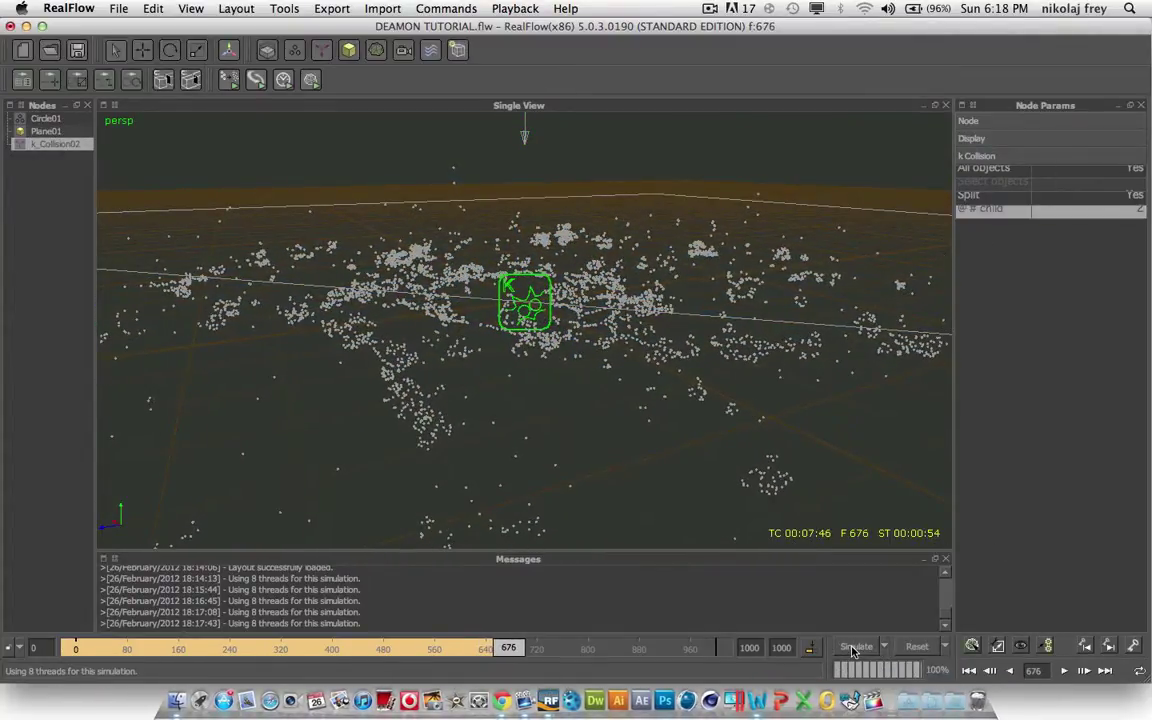
{"action": "right_click", "coordinate": [967, 215]}
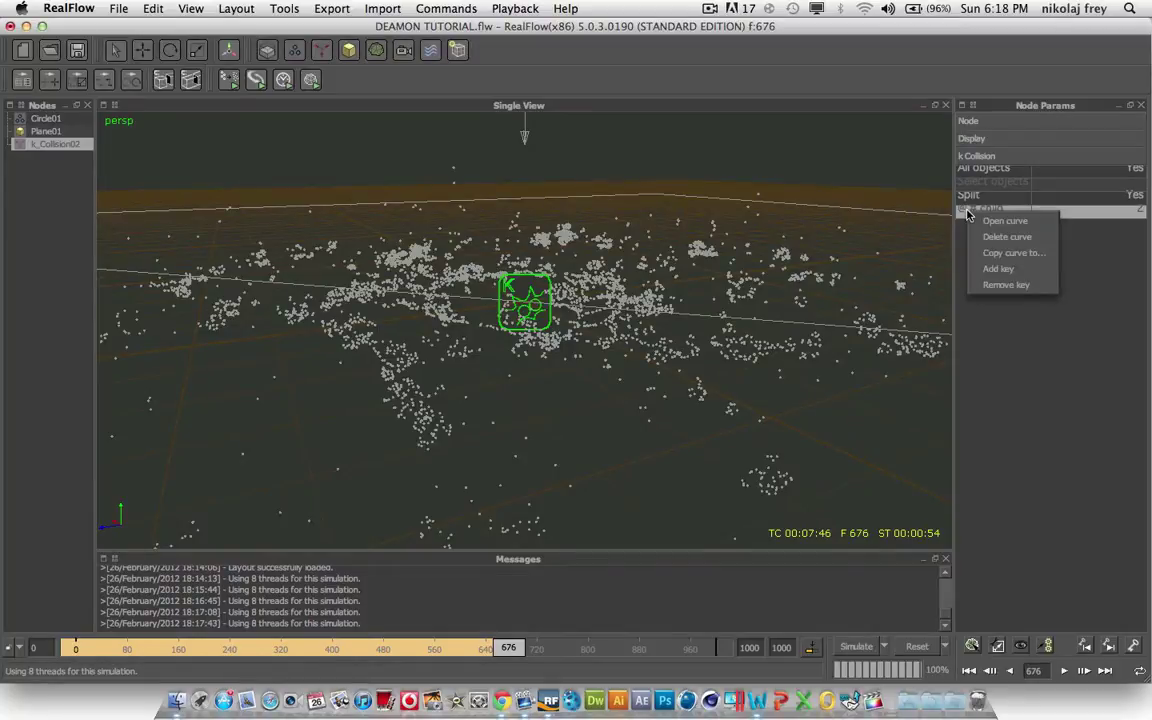
{"action": "left_click", "coordinate": [1025, 388]}
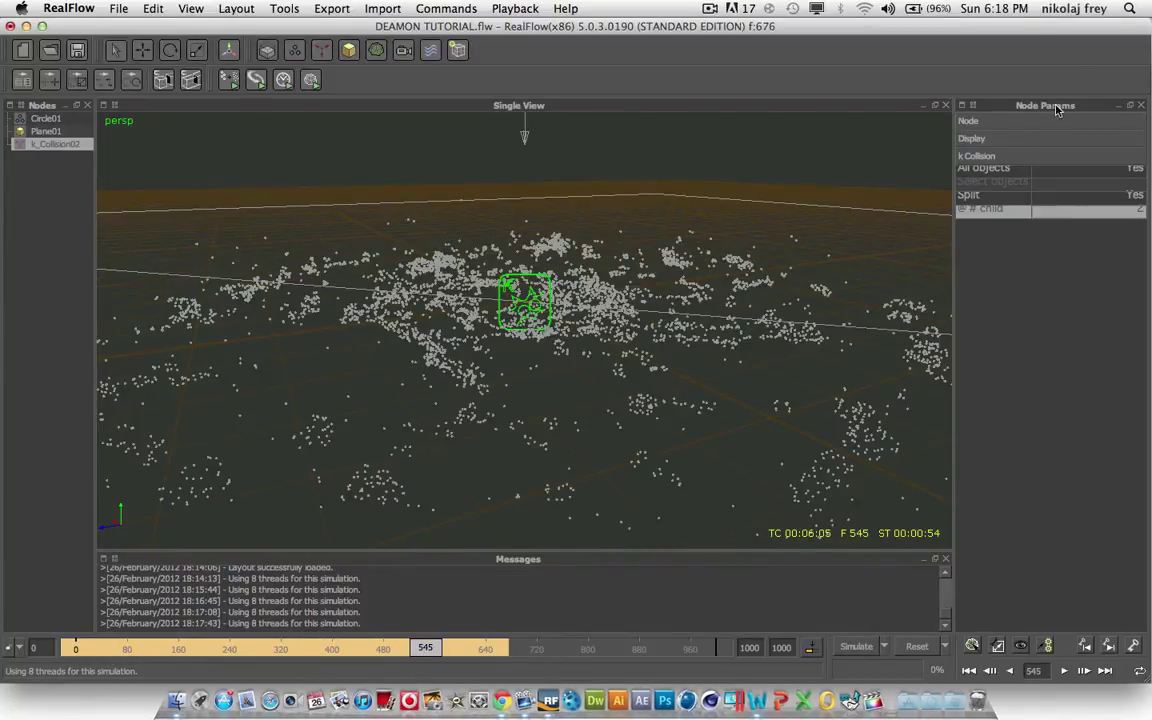
Keyframe the k Collision daemon's Split parameter as Yes at frame 545 and as No at frame 548.
{"action": "right_click", "coordinate": [966, 198]}
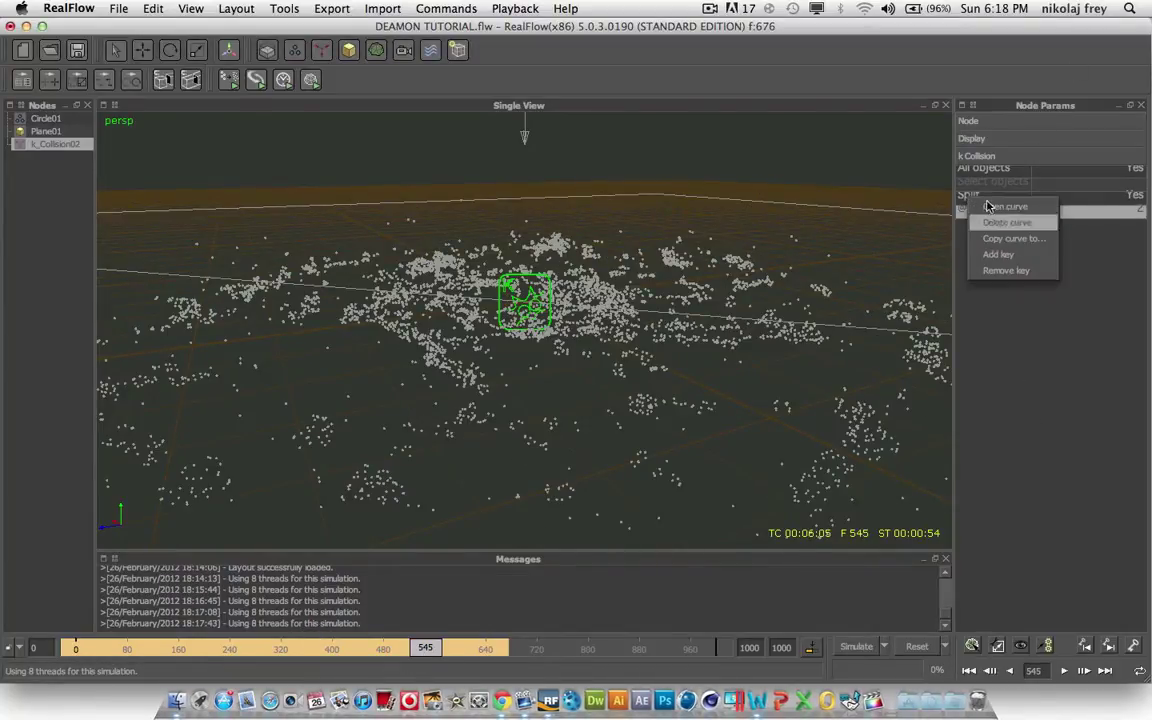
{"action": "left_click", "coordinate": [996, 211]}
{"action": "right_click", "coordinate": [970, 200]}
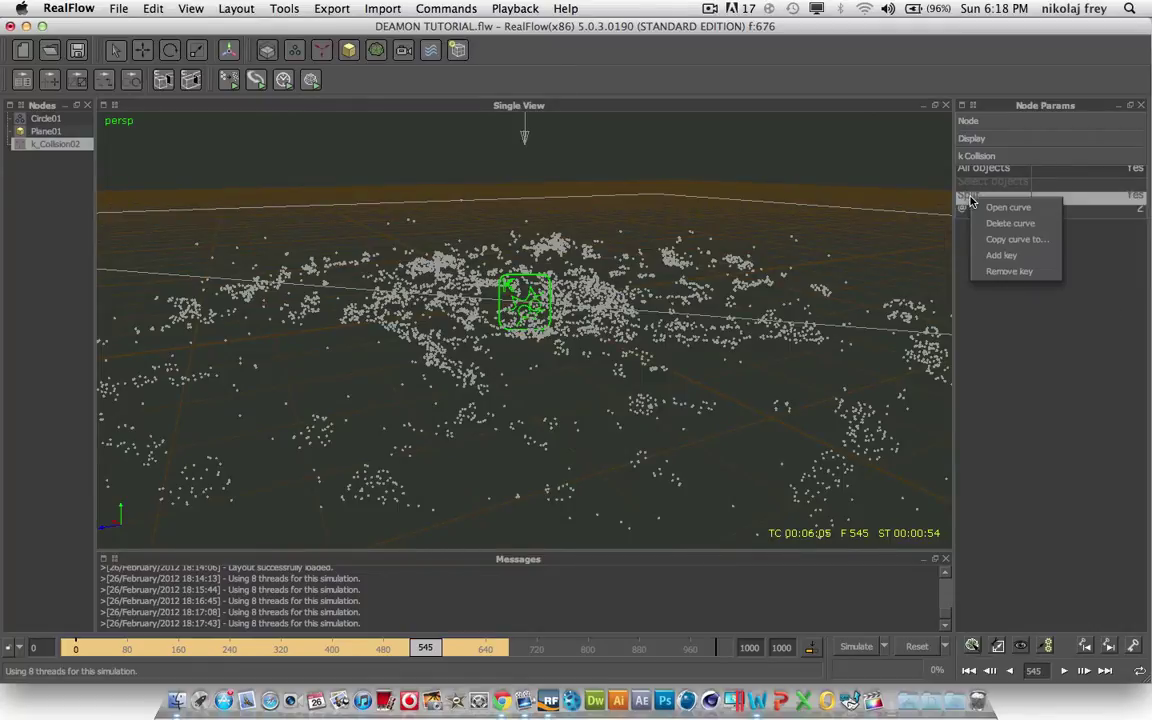
{"action": "left_click", "coordinate": [1004, 255]}
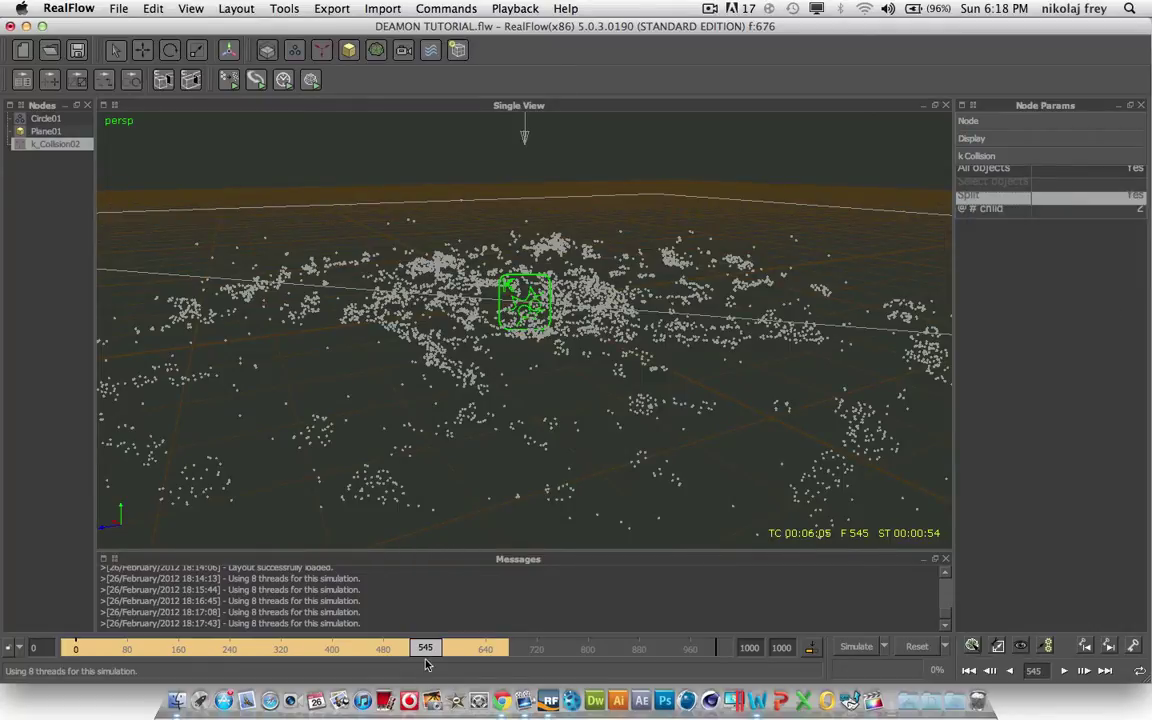
{"action": "left_click_drag", "start_coordinate": [425, 663], "coordinate": [427, 654]}
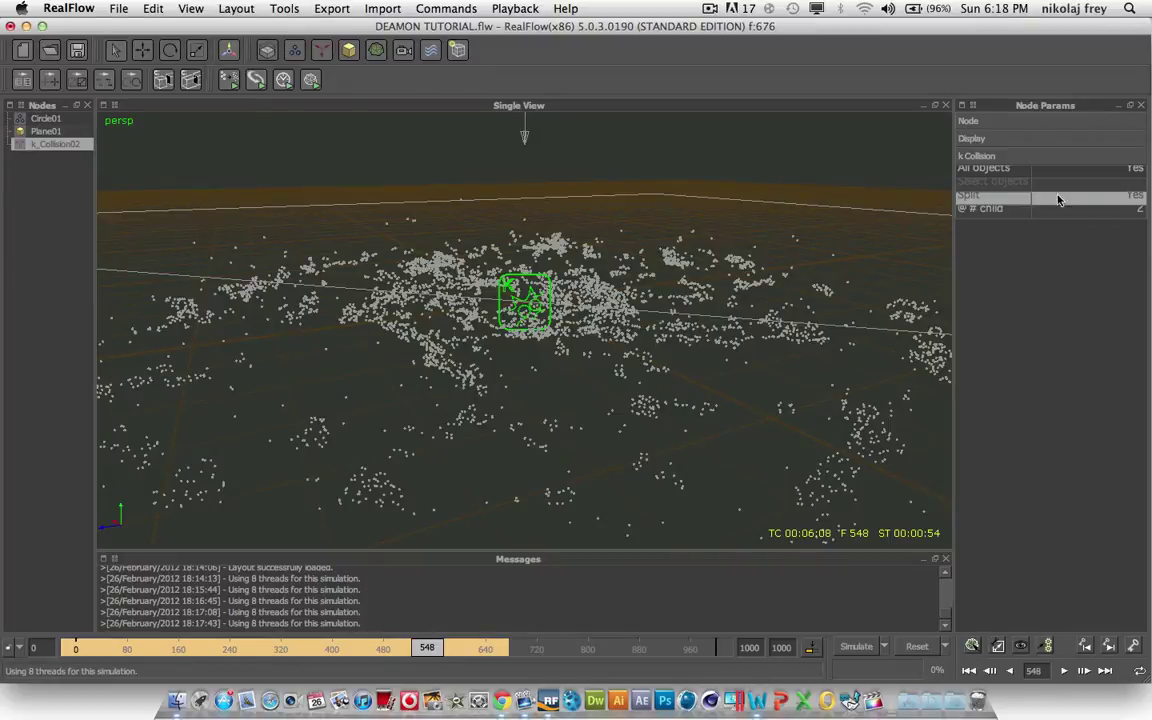
{"action": "right_click", "coordinate": [984, 204]}
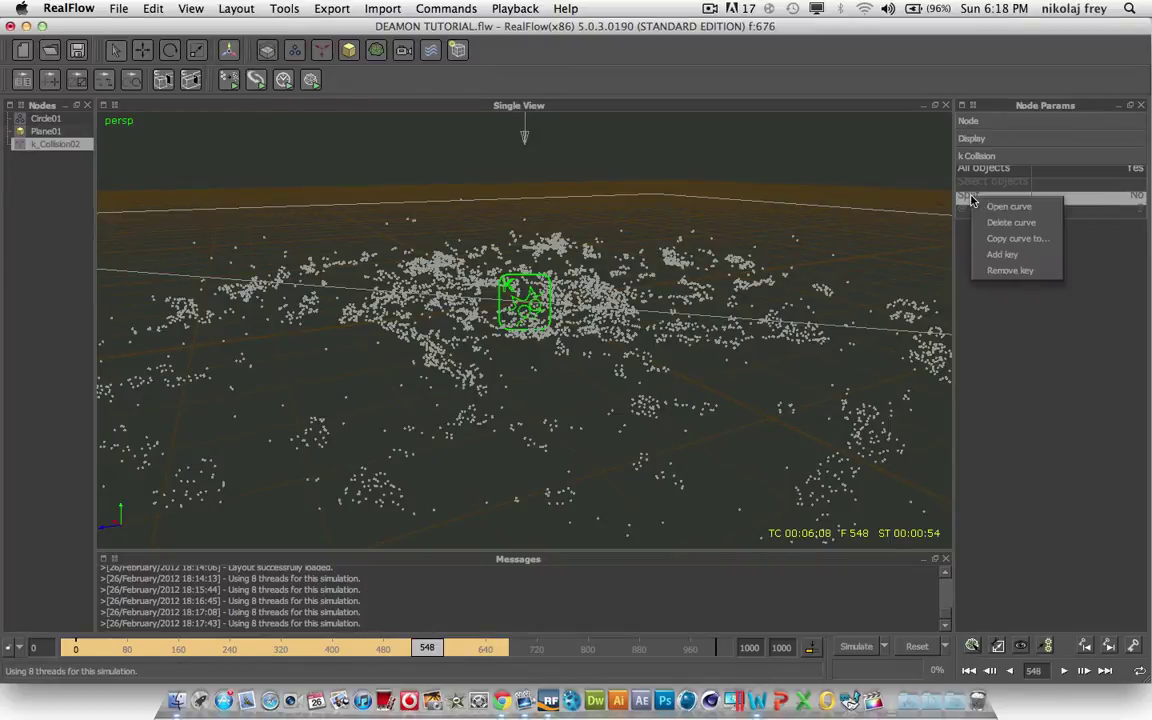
{"action": "left_click", "coordinate": [1012, 251]}
Go back to frame 526 and simulate from there with the keyframed Split setting.
{"action": "left_click", "coordinate": [411, 652]}
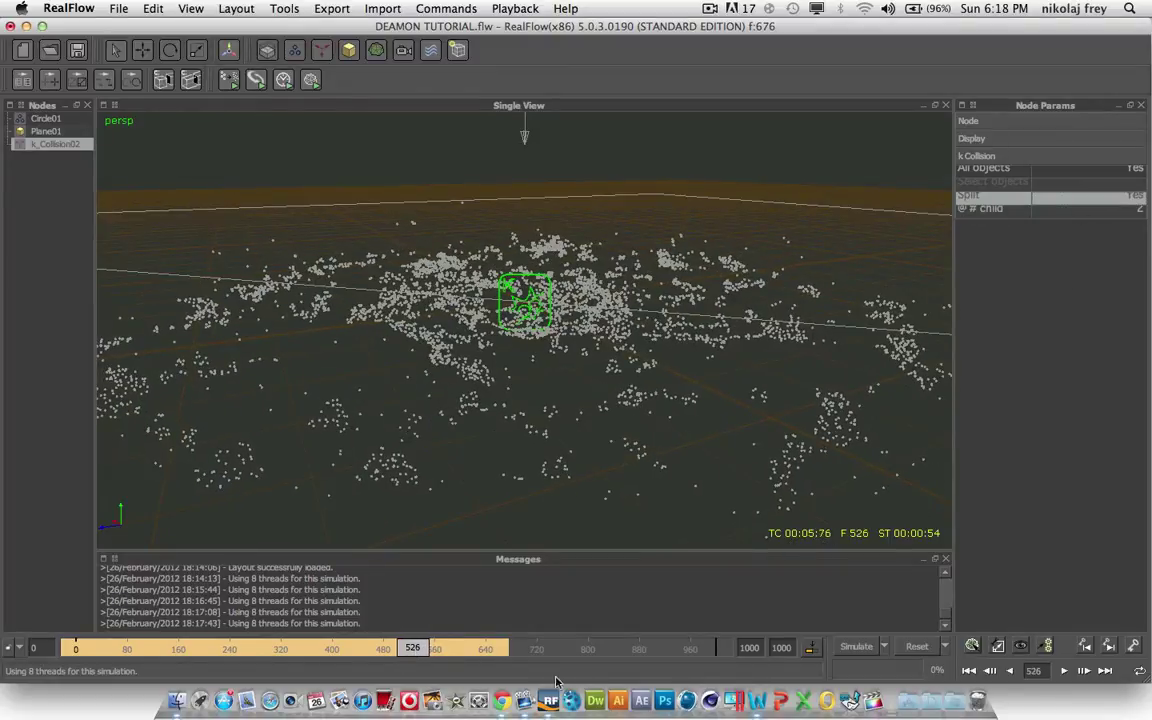
{"action": "left_click", "coordinate": [856, 646]}
{"action": "key", "text": "Return"}
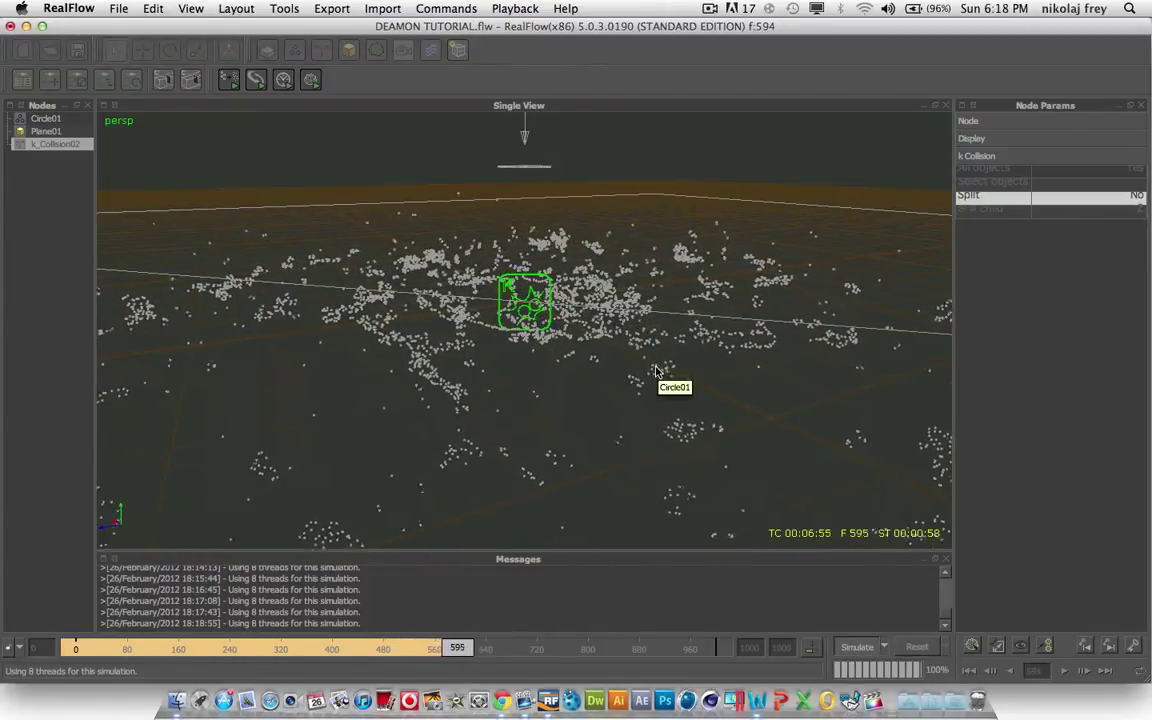
Examine the Circle01 emitter's colored particles around the daemon from a higher, closer view while the simulation passes the Split change.
{"action": "left_click_drag", "start_coordinate": [545, 320], "coordinate": [100, 138], "text": "alt"}
{"action": "left_click", "coordinate": [48, 119]}
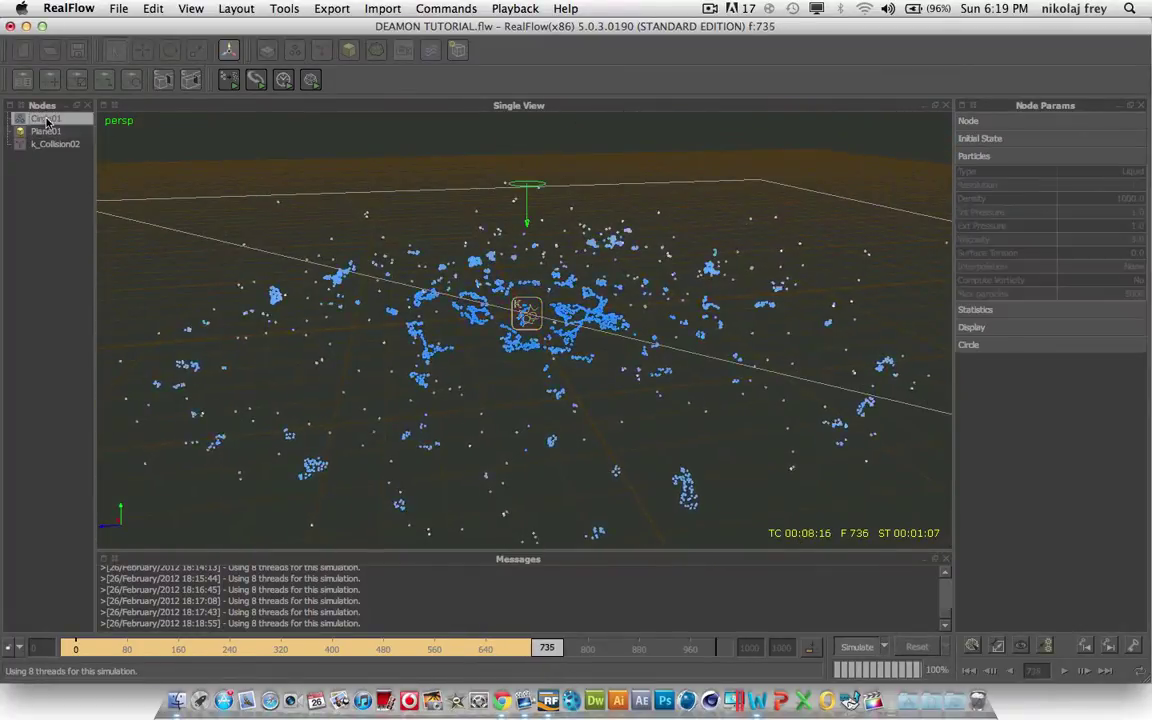
{"action": "scroll", "coordinate": [591, 350], "scroll_direction": "down", "scroll_amount": 5}
{"action": "scroll", "coordinate": [591, 350], "scroll_direction": "up", "scroll_amount": 10}
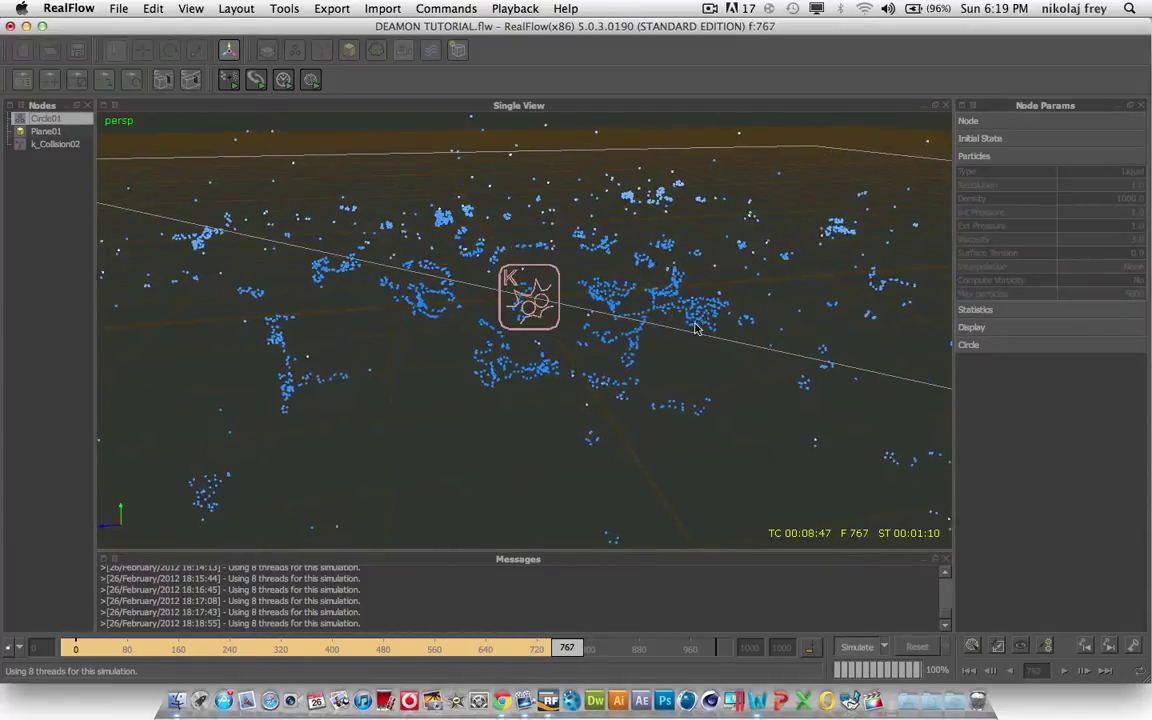
{"action": "middle_click_drag", "start_coordinate": [686, 356], "coordinate": [656, 404], "text": "alt"}
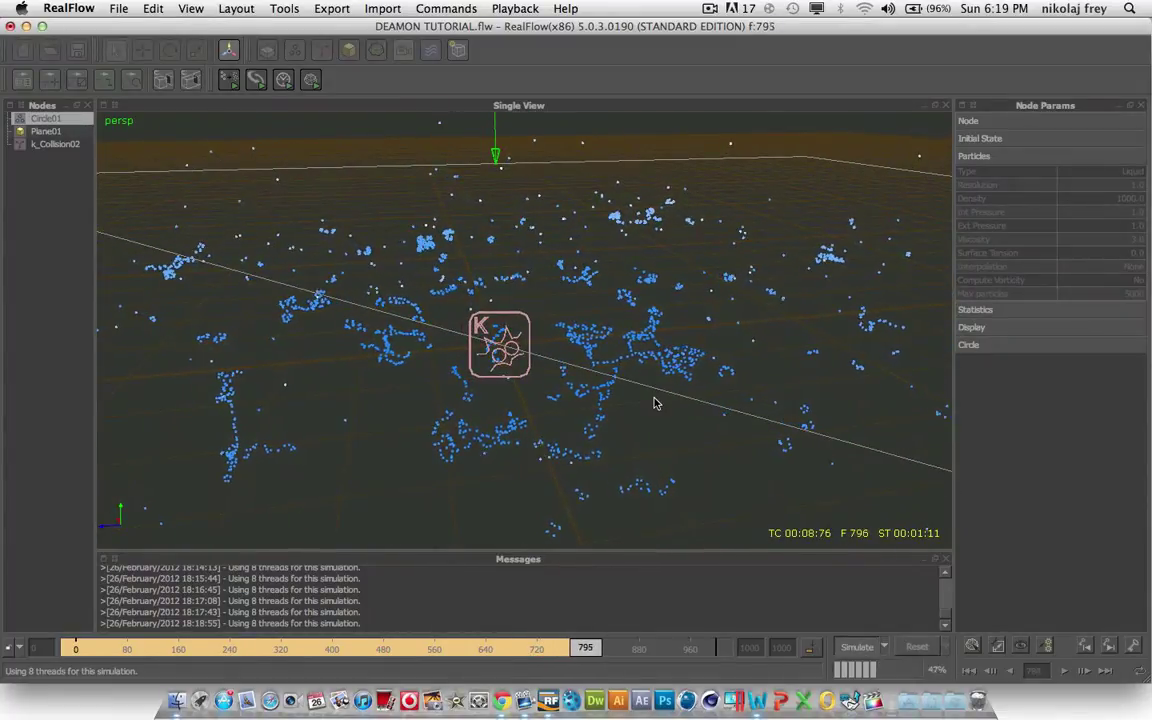